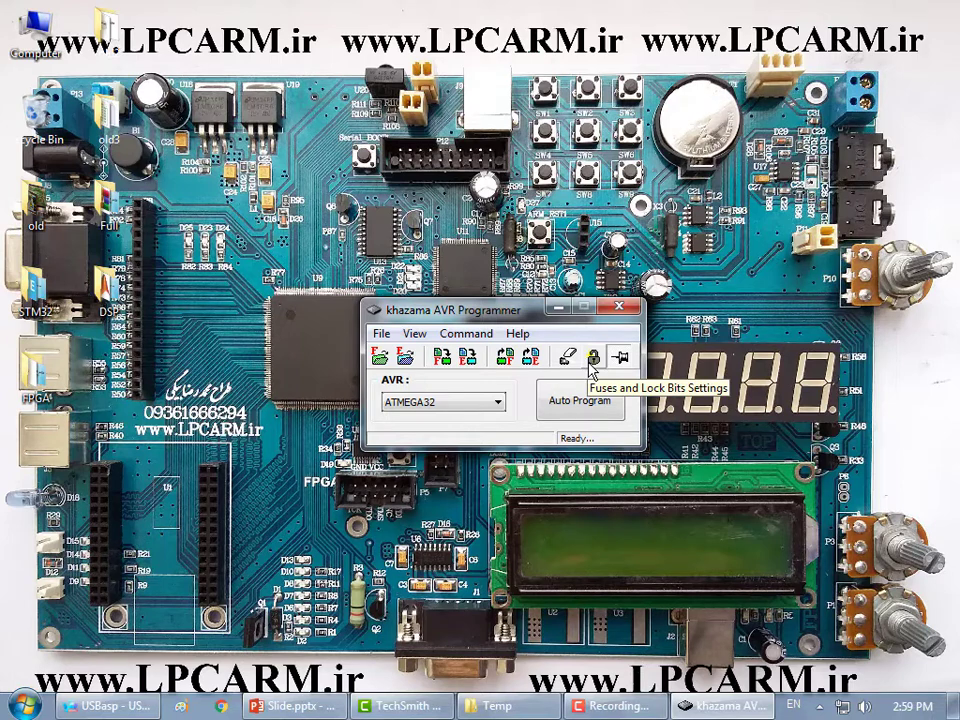
# Open the fuse and lock bit settings for the ATMEGA32 and read all bits from the chip
pyautogui.click(591, 362)
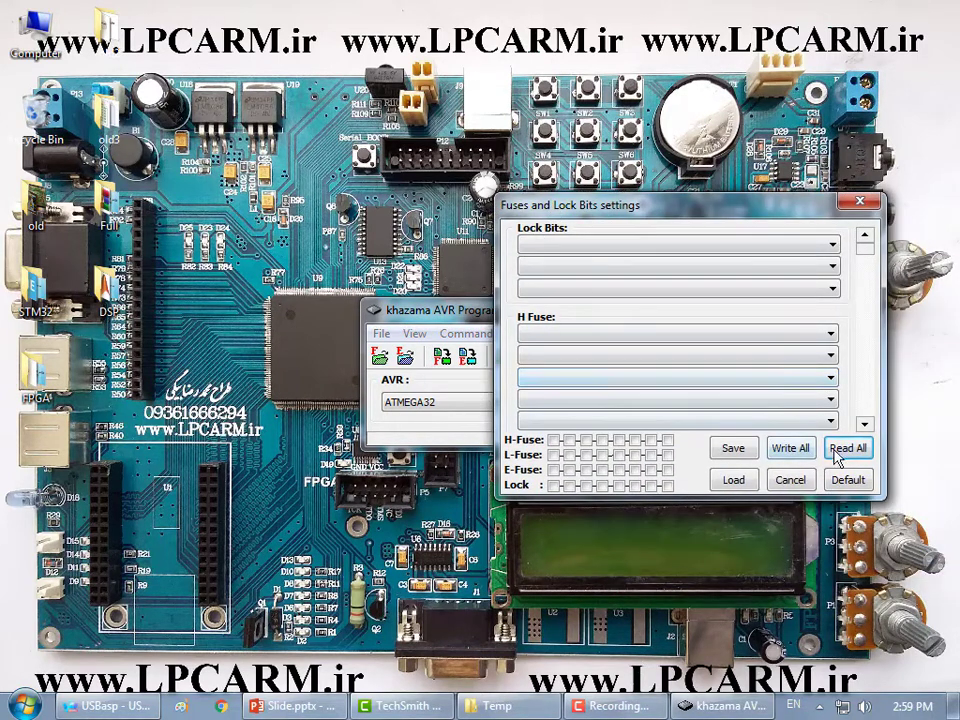
pyautogui.click(847, 450)
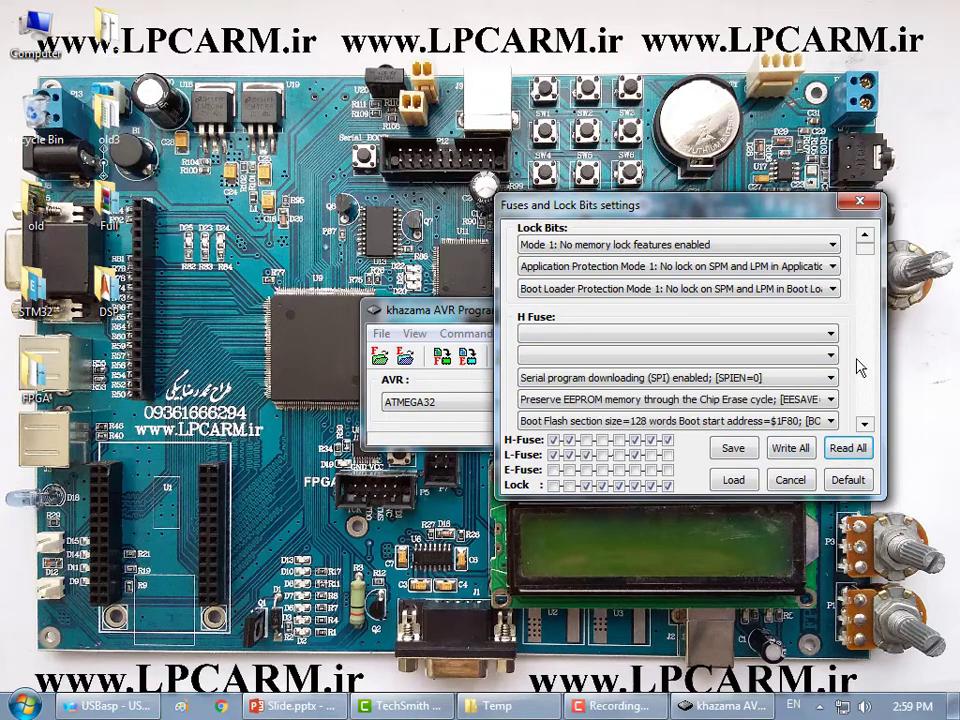
pyautogui.moveTo(865, 262); pyautogui.dragTo(880, 376)
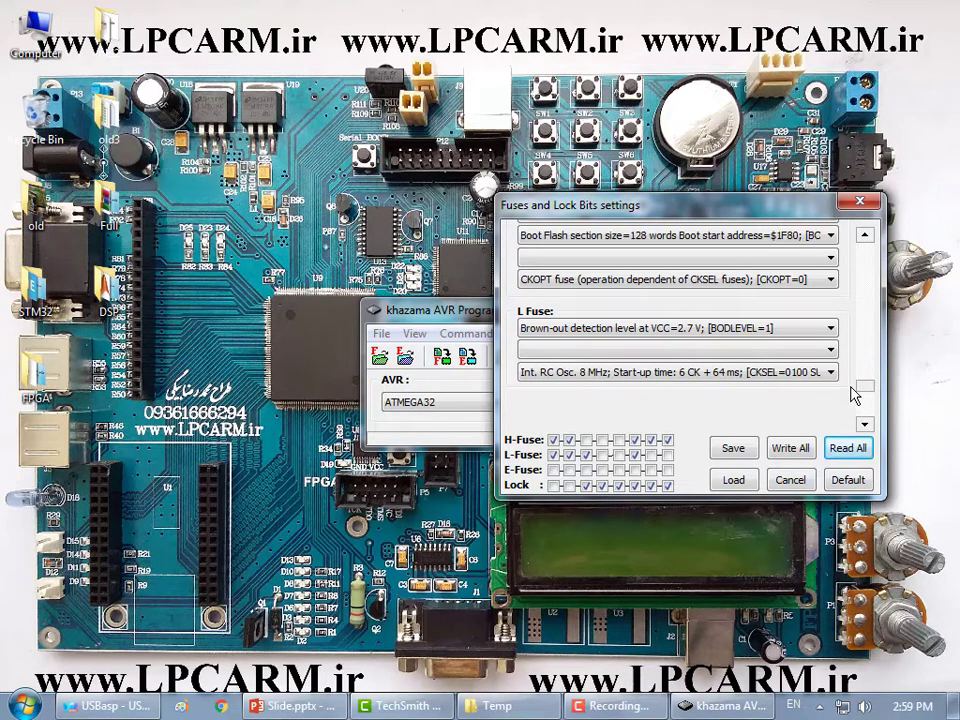
# Select Int. RC Osc. 8 MHz with start-up time 6 CK + 64 ms as the L Fuse clock source
pyautogui.click(605, 376)
pyautogui.click(604, 383)
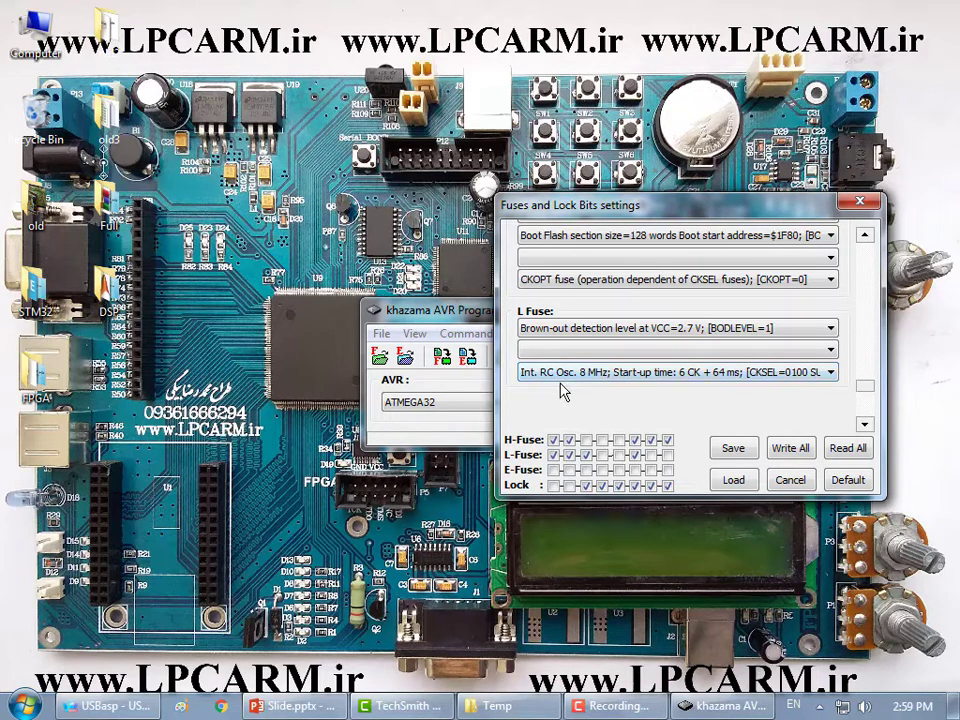
pyautogui.click(565, 374)
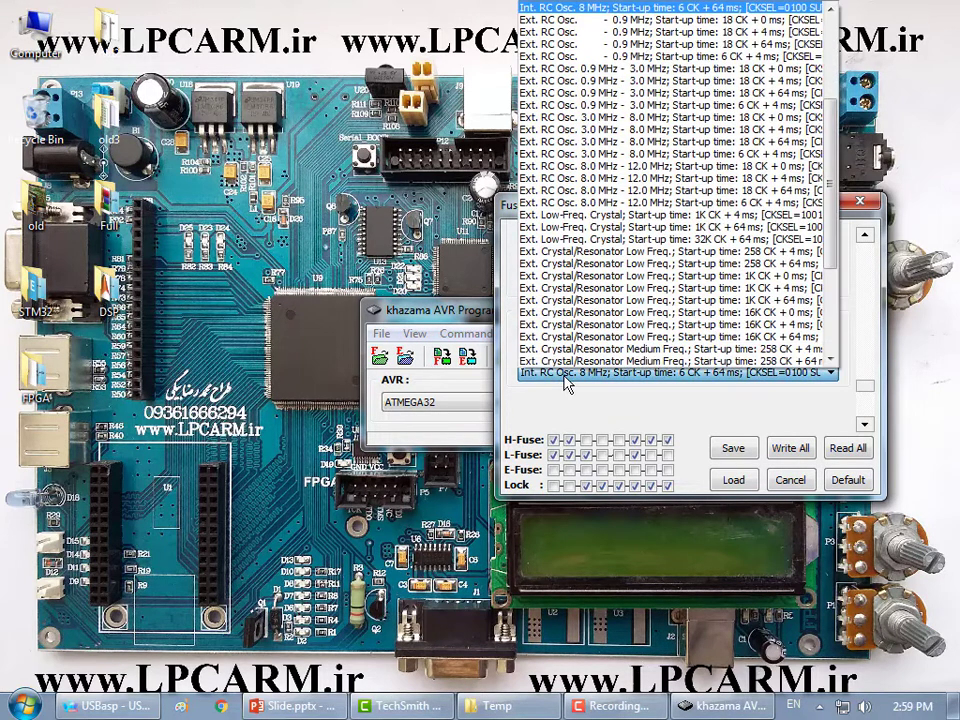
pyautogui.scroll(4, 565, 370)
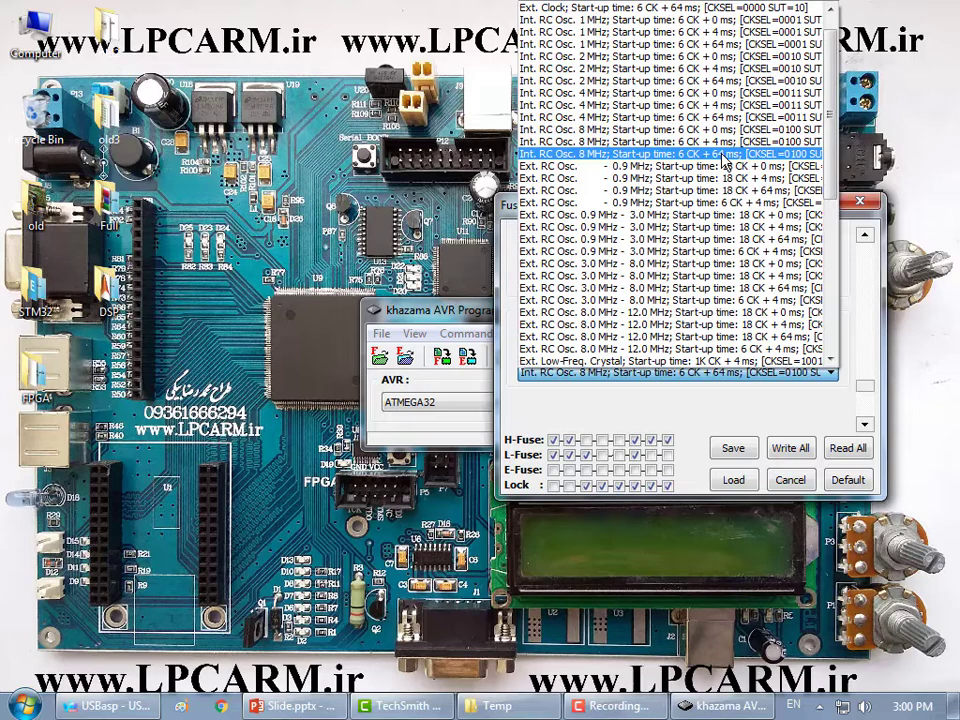
pyautogui.click(724, 156)
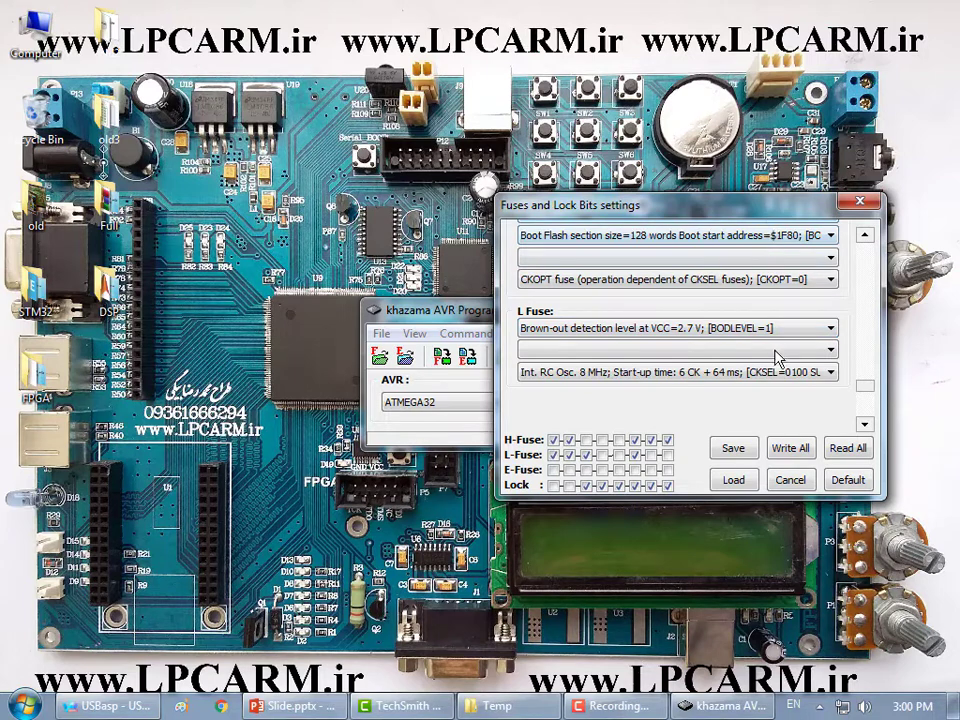
# Write all fuse and lock bits to the chip, read them back, and close the fuse settings
pyautogui.click(789, 448)
pyautogui.click(533, 420)
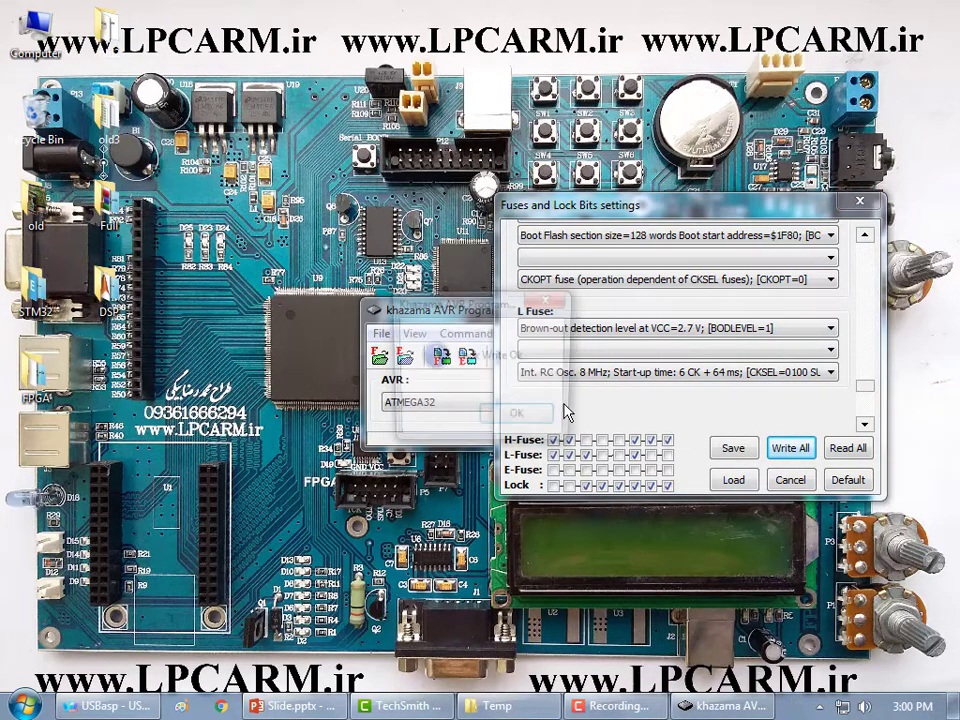
pyautogui.click(537, 421)
pyautogui.click(849, 446)
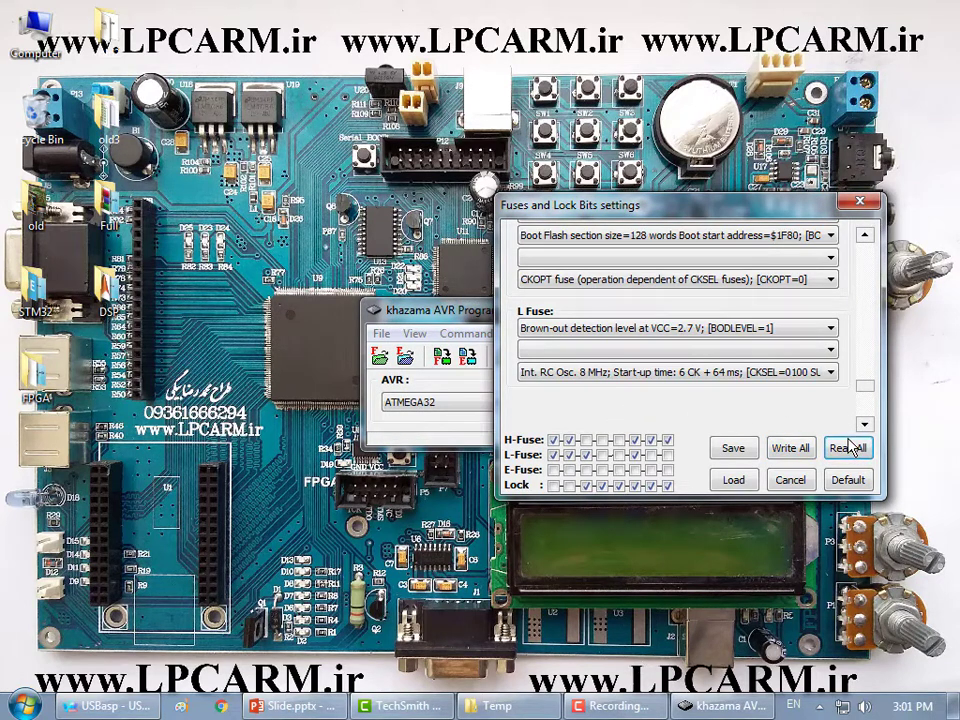
pyautogui.click(872, 202)
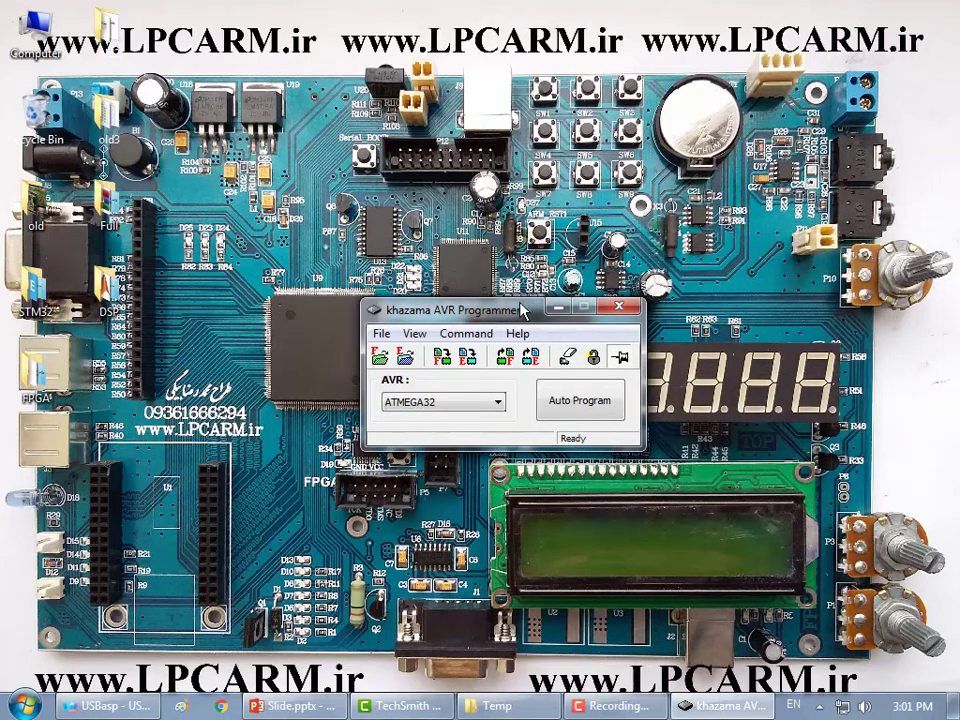
# Reopen the fuse and lock bit settings, reread all bits to check the L Fuse values, and close them
pyautogui.click(594, 358)
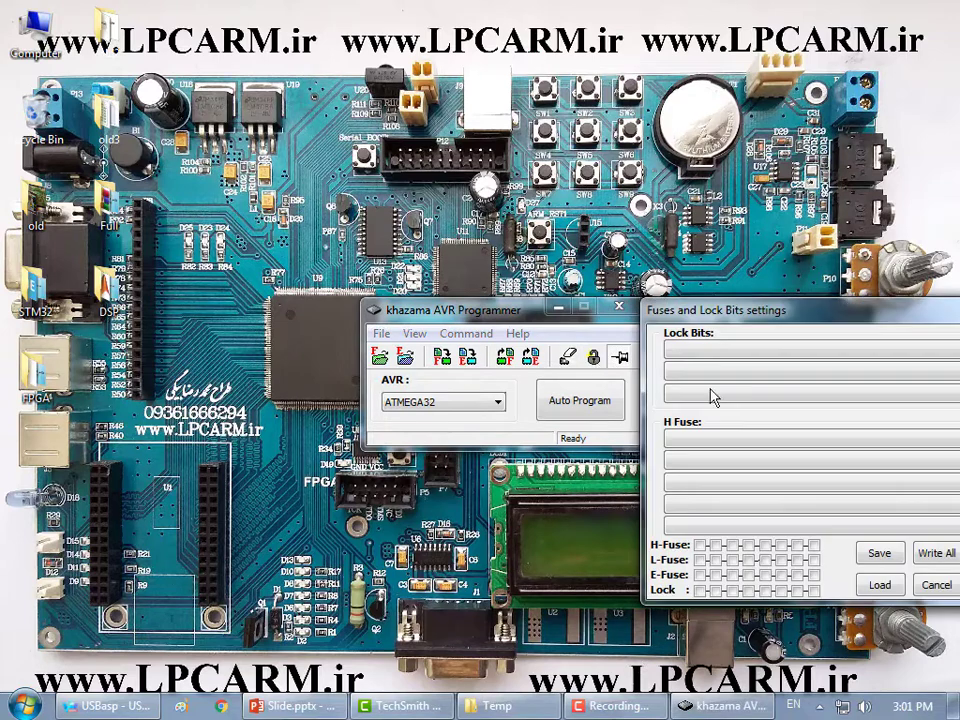
pyautogui.moveTo(763, 317); pyautogui.dragTo(533, 140)
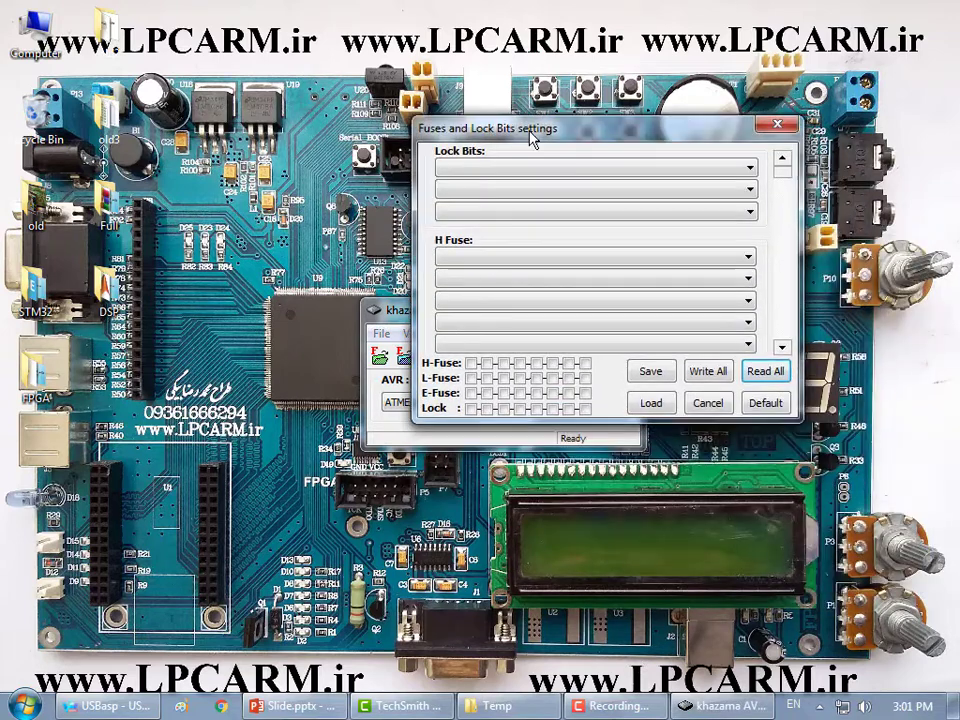
pyautogui.click(766, 377)
pyautogui.moveTo(784, 178); pyautogui.dragTo(800, 320)
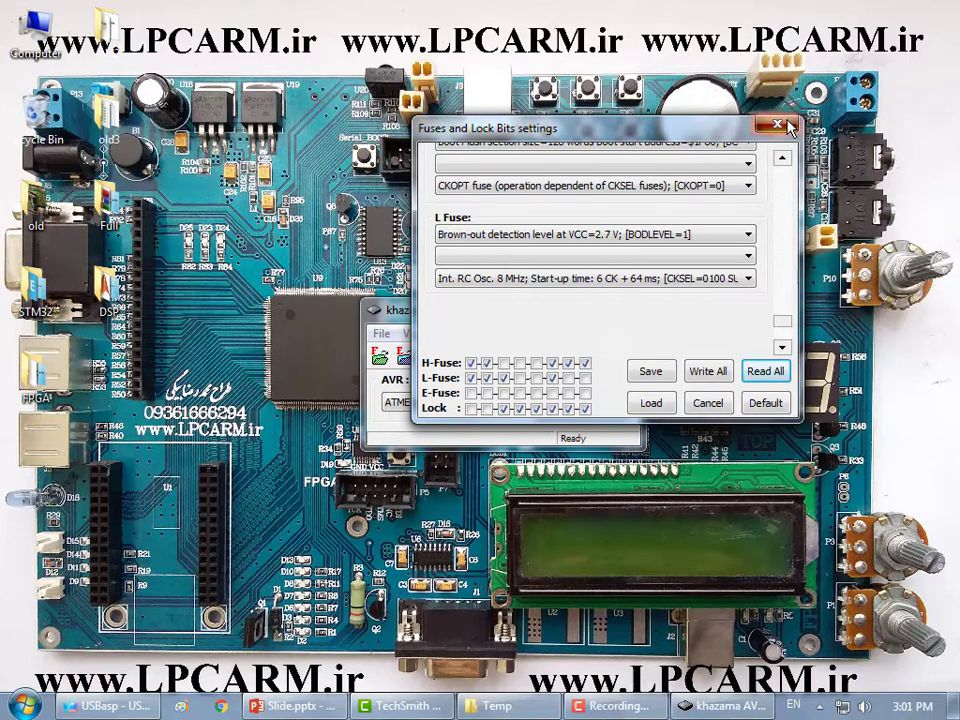
pyautogui.click(708, 403)
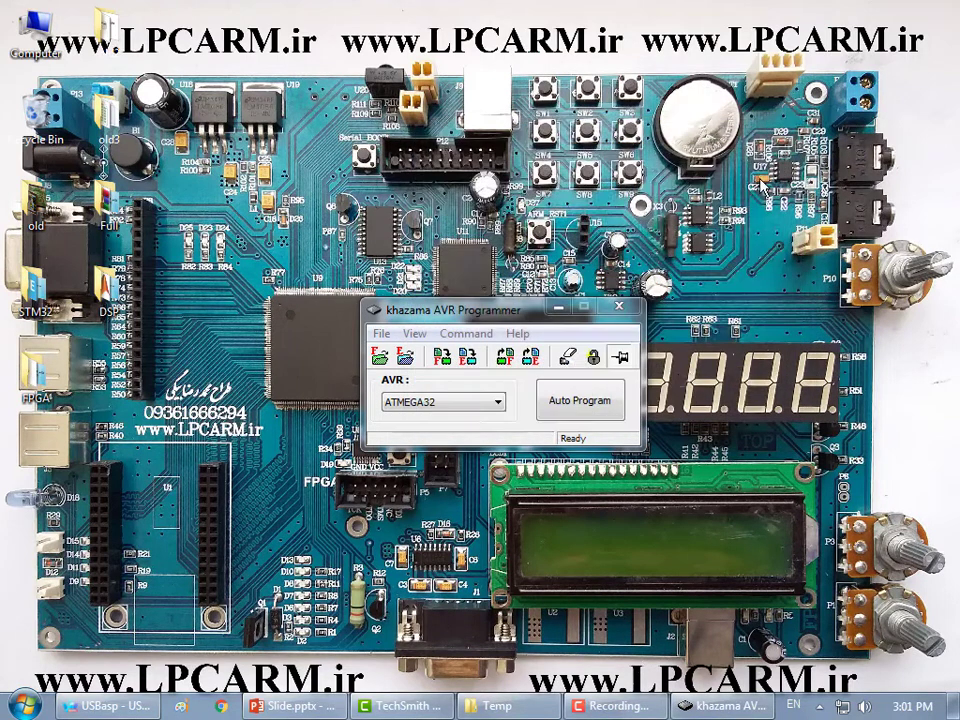
# Erase the ATMEGA32 and program its flash memory with 01.hex from the Debug\Exe folder
pyautogui.click(566, 362)
pyautogui.click(516, 423)
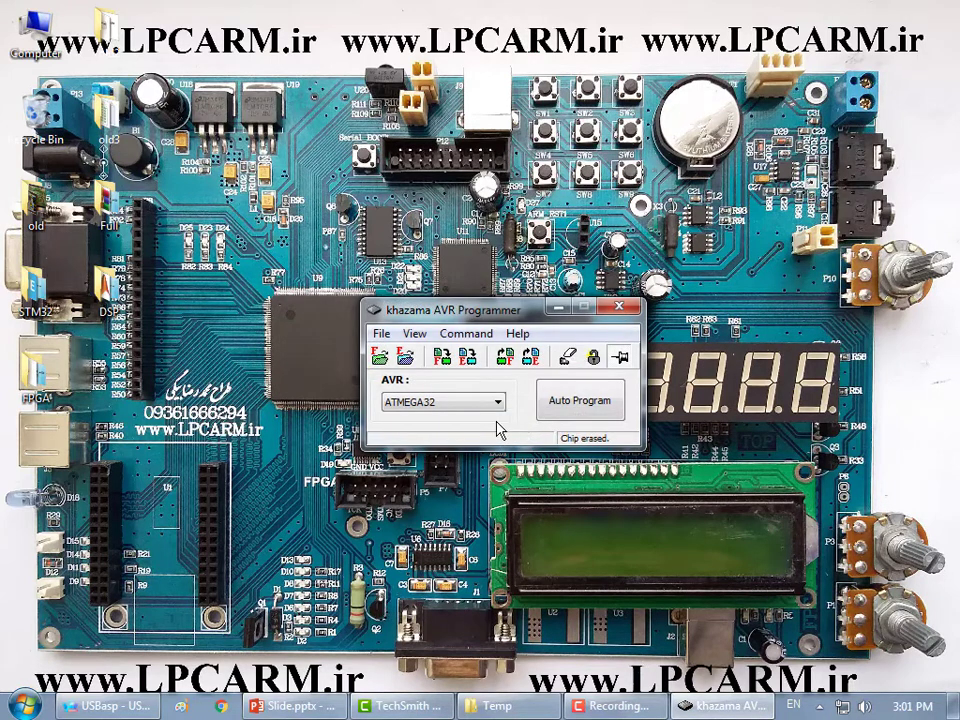
pyautogui.click(380, 358)
pyautogui.click(543, 362)
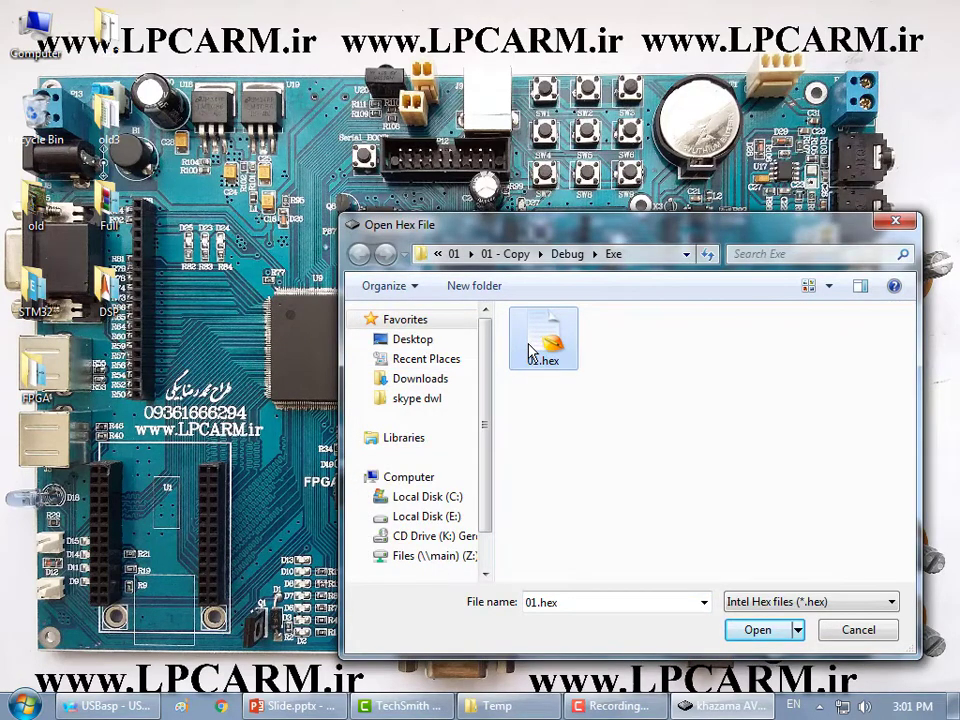
pyautogui.doubleClick(533, 357)
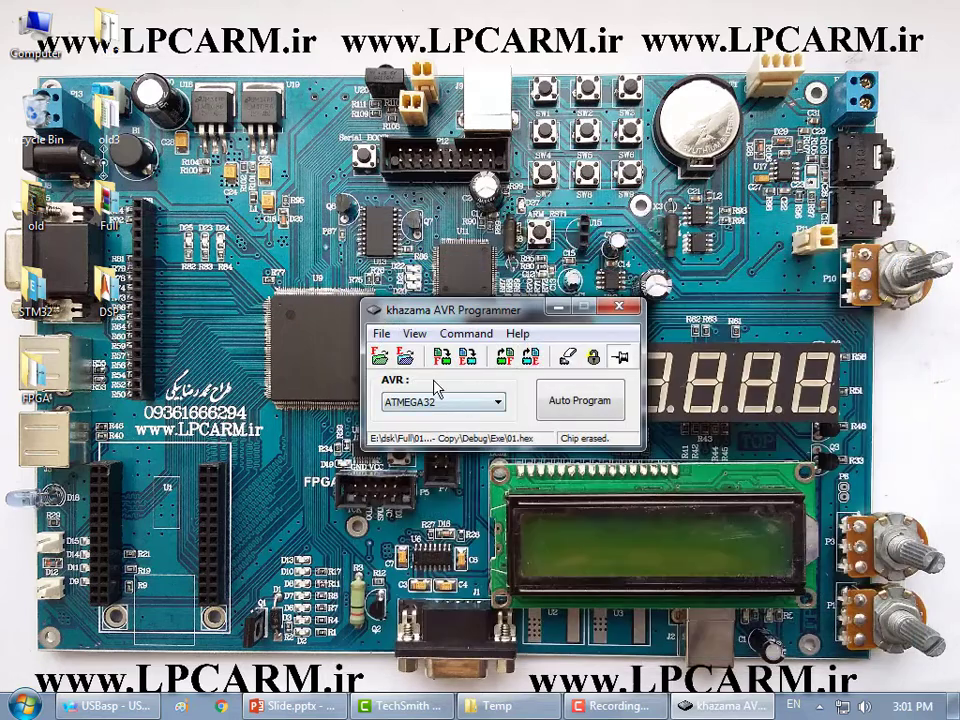
pyautogui.click(434, 362)
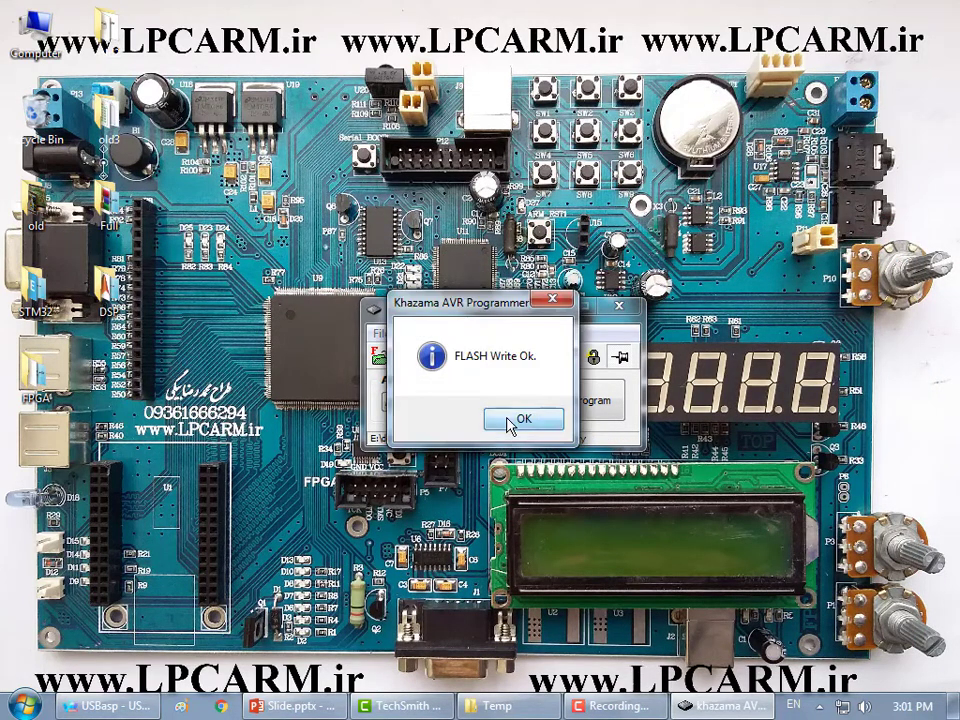
pyautogui.click(516, 420)
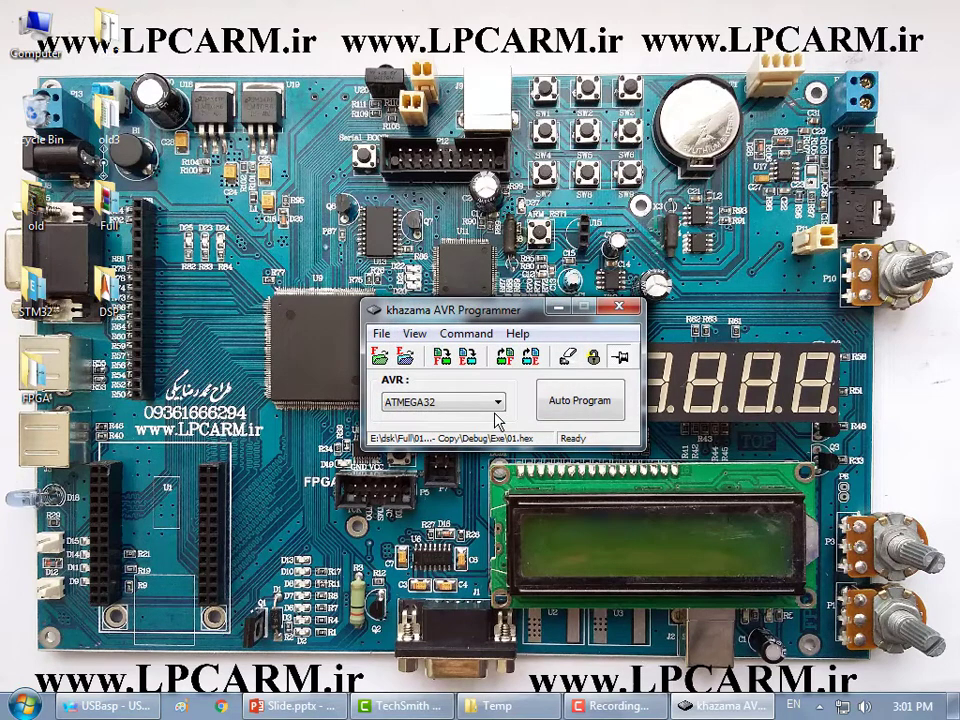
# Switch to the file explorer and open the Electronic\Programmer folder on network drive Z:, moving the programmer window out of the way
pyautogui.doubleClick(45, 45)
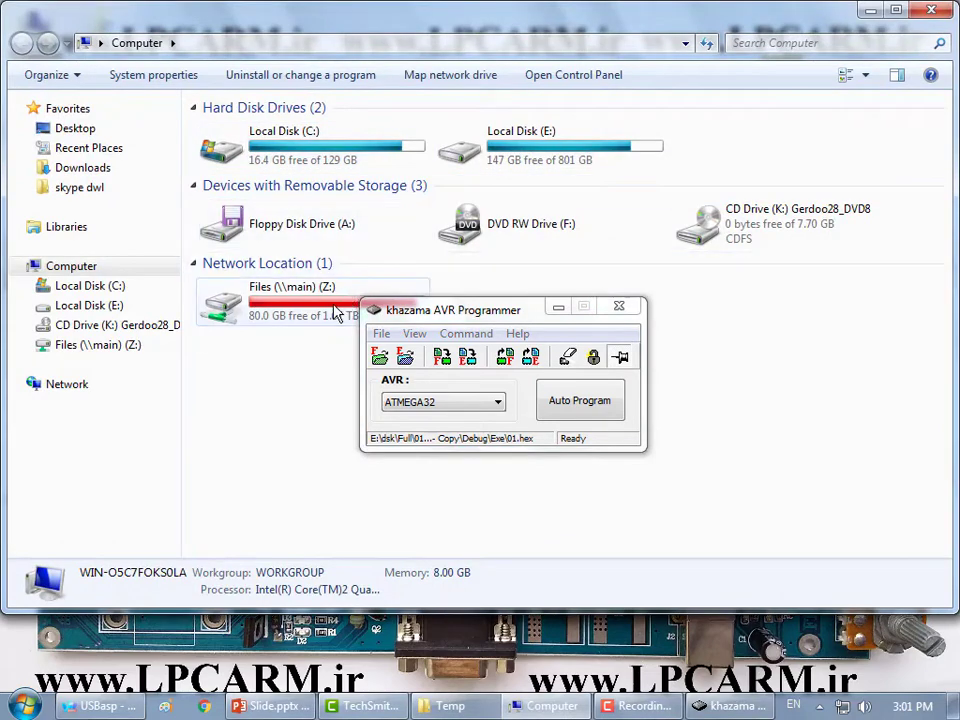
pyautogui.doubleClick(336, 313)
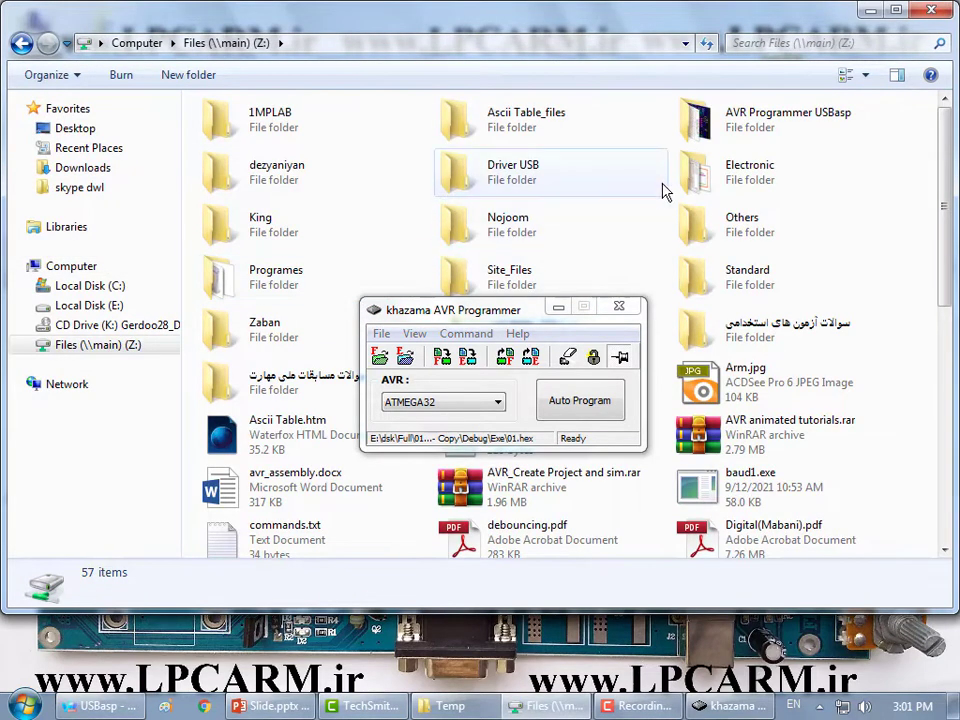
pyautogui.doubleClick(703, 172)
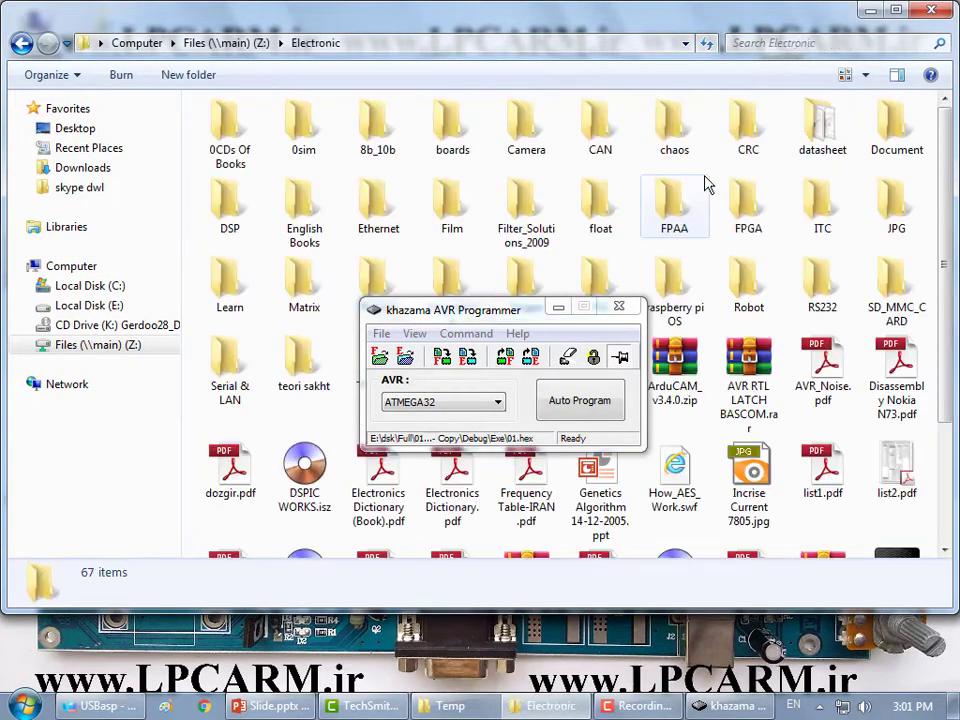
pyautogui.click(600, 235)
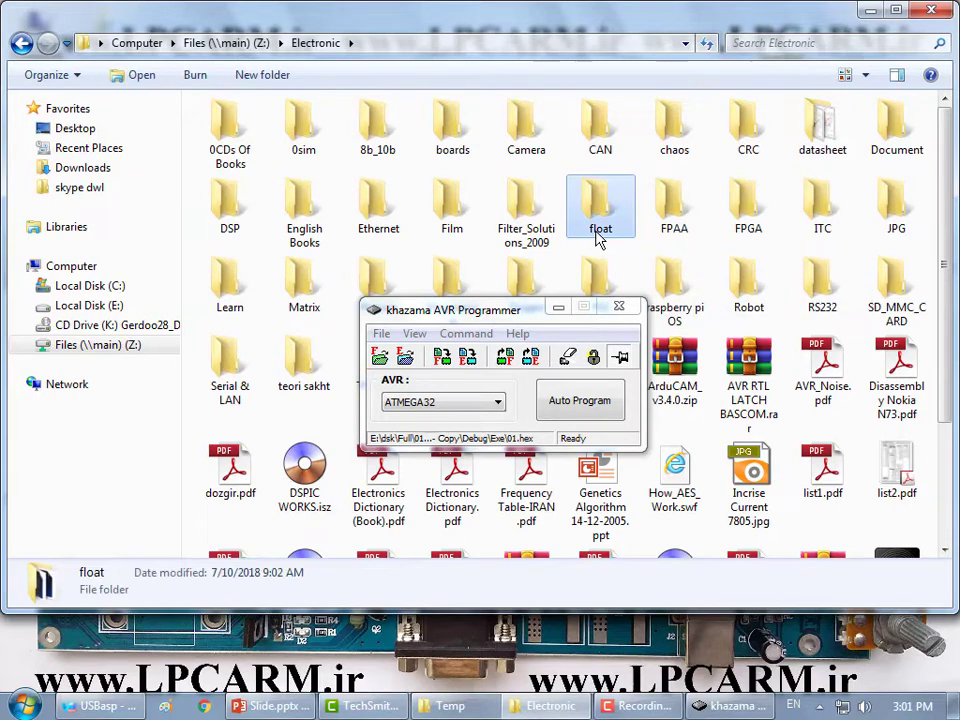
pyautogui.click(378, 278)
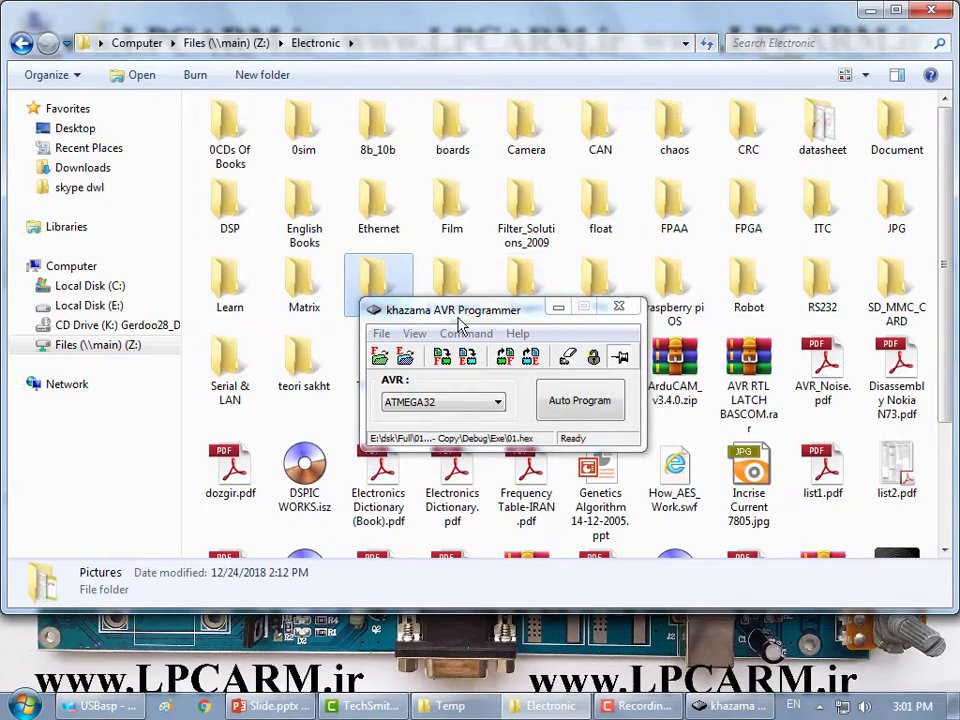
pyautogui.moveTo(455, 311); pyautogui.dragTo(573, 353)
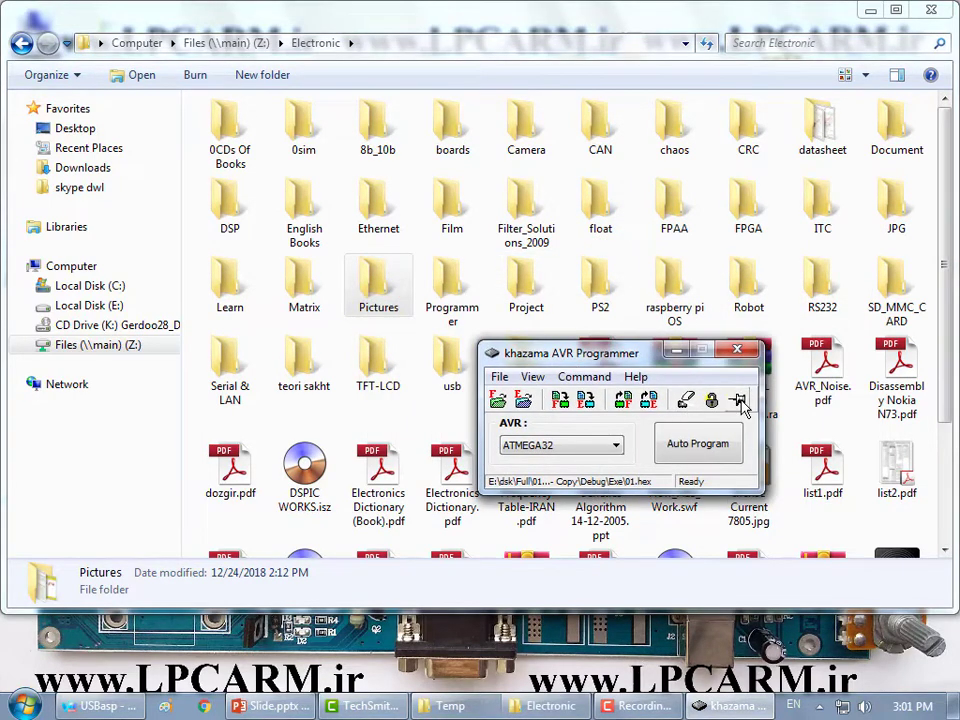
pyautogui.click(570, 294)
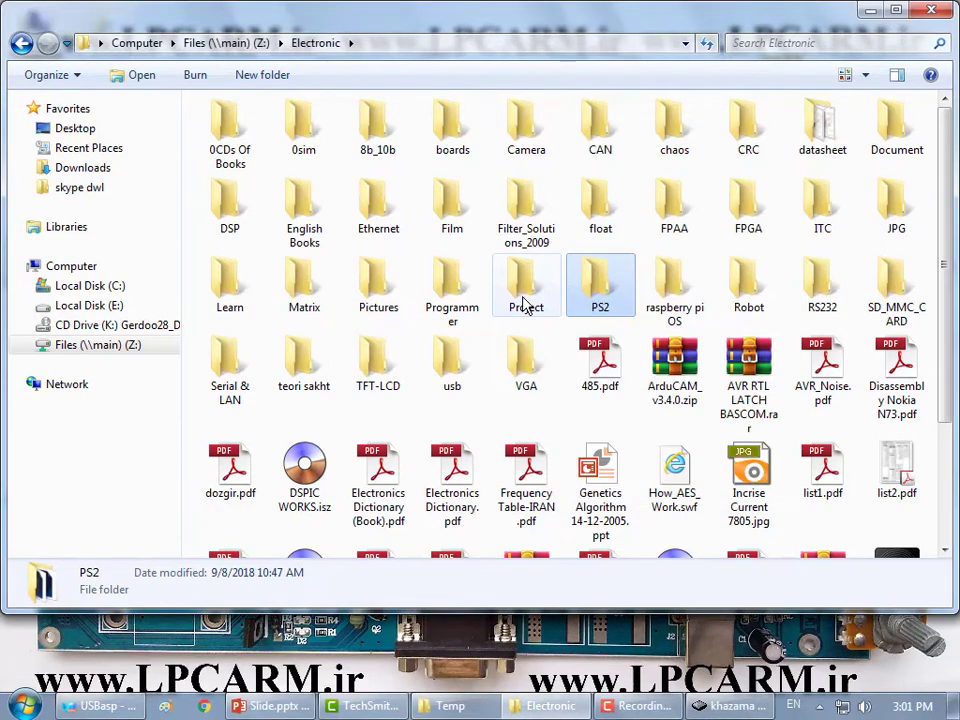
pyautogui.doubleClick(455, 290)
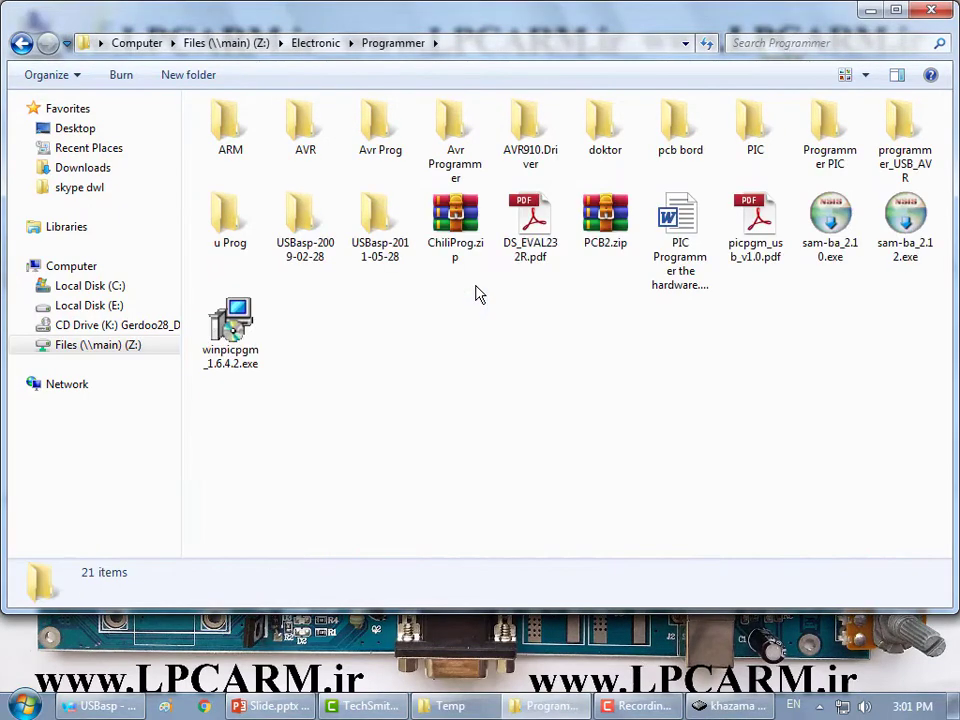
pyautogui.press('p')
pyautogui.press('p')
pyautogui.press('p')
pyautogui.press('p')
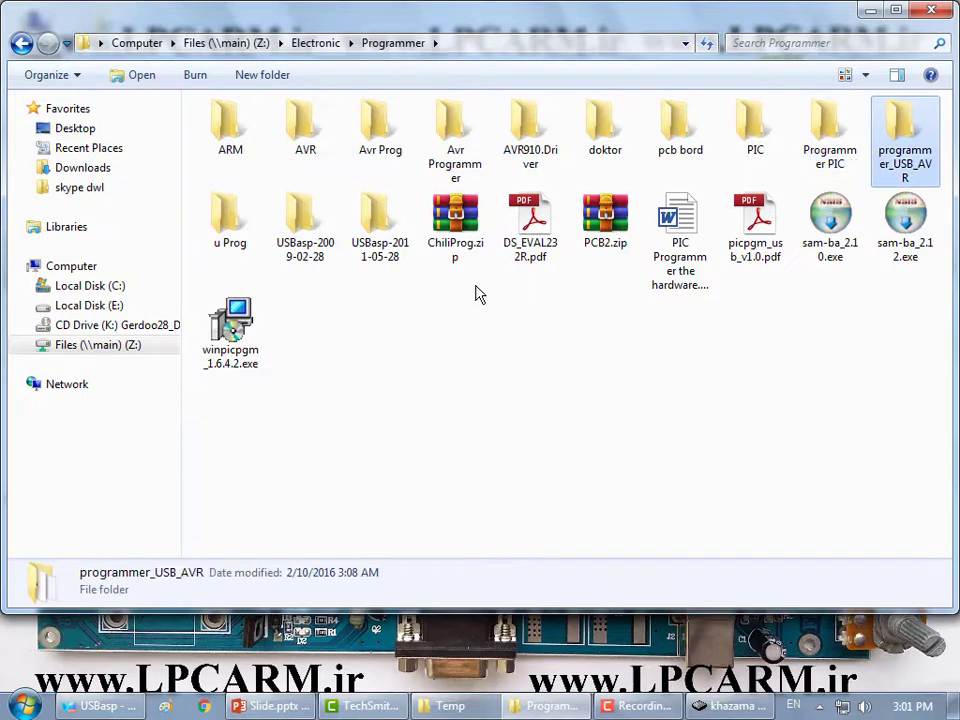
pyautogui.press('p')
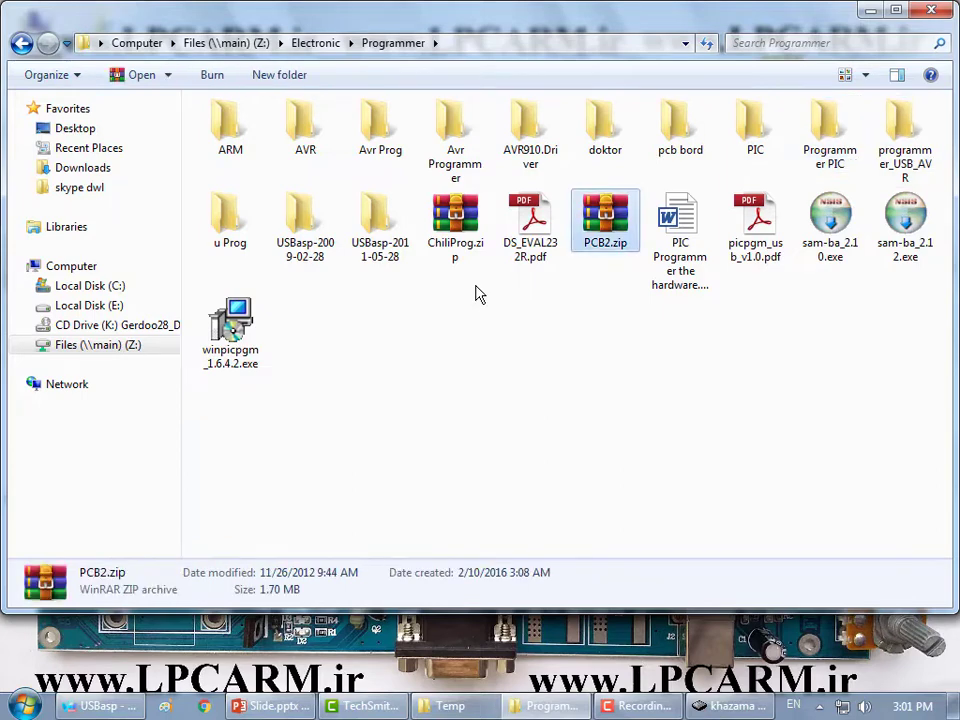
pyautogui.doubleClick(390, 150)
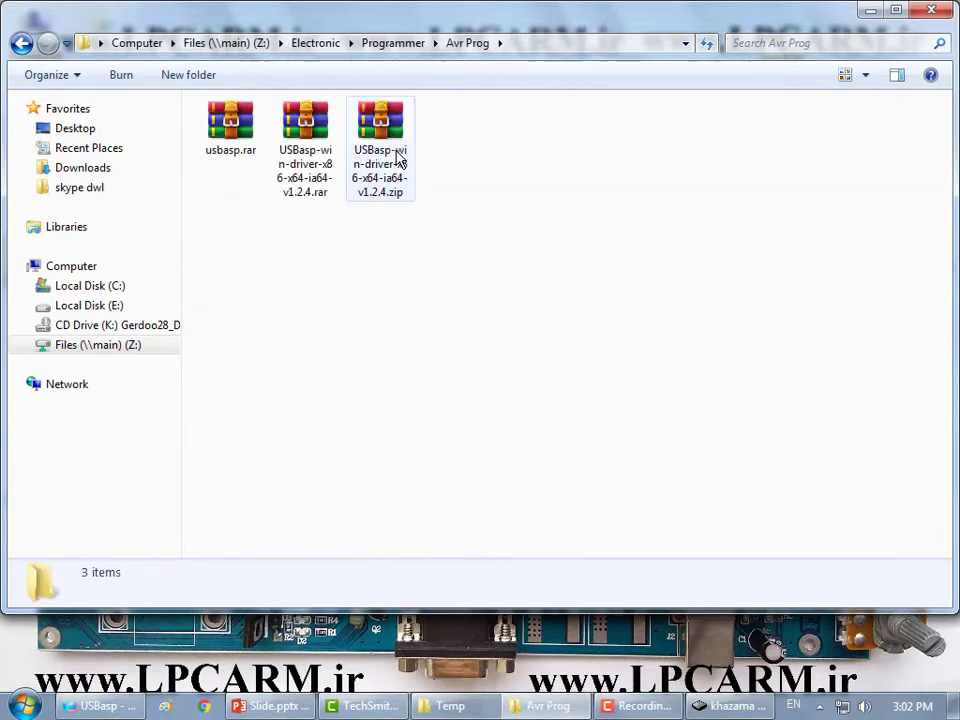
pyautogui.press('BackSpace')
# Open the prog isp folder inside the AVR subfolder
pyautogui.doubleClick(298, 120)
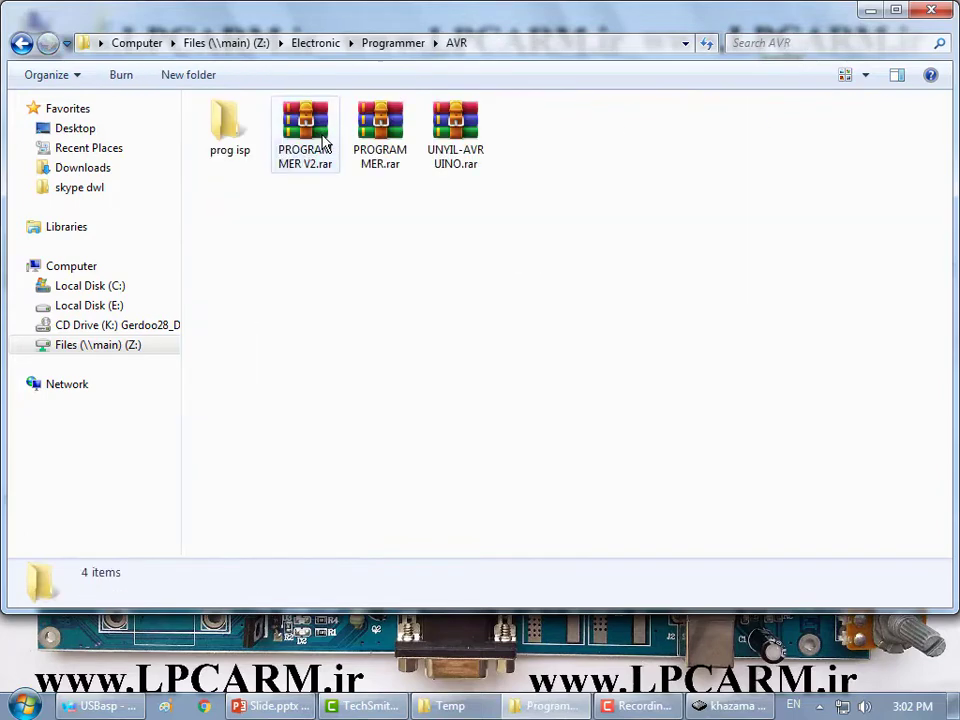
pyautogui.click(228, 163)
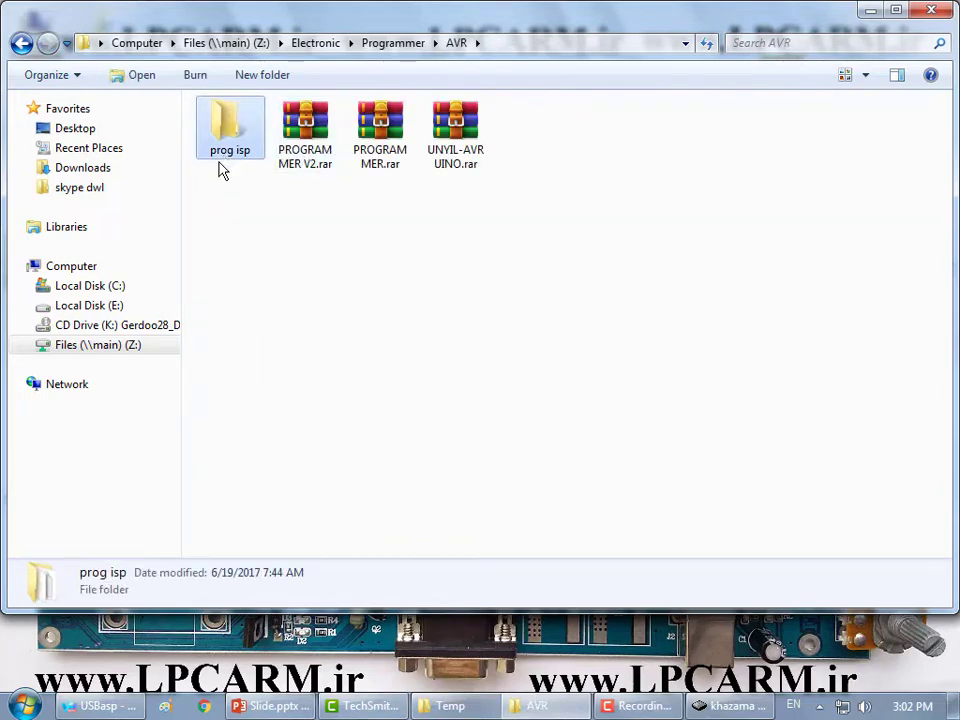
pyautogui.doubleClick(205, 155)
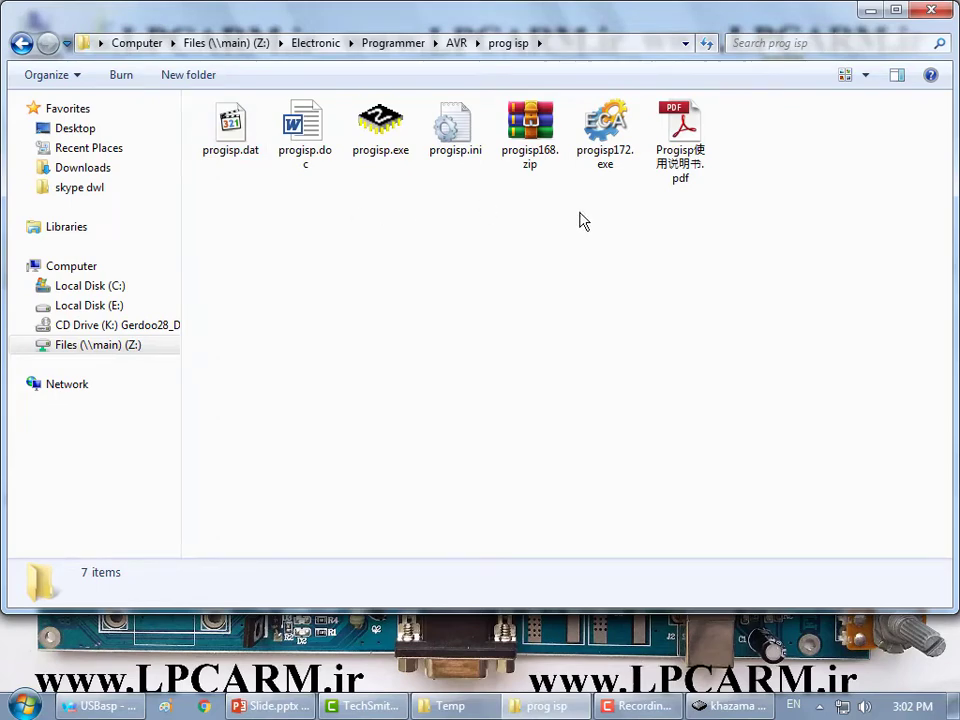
pyautogui.doubleClick(606, 150)
pyautogui.click(532, 381)
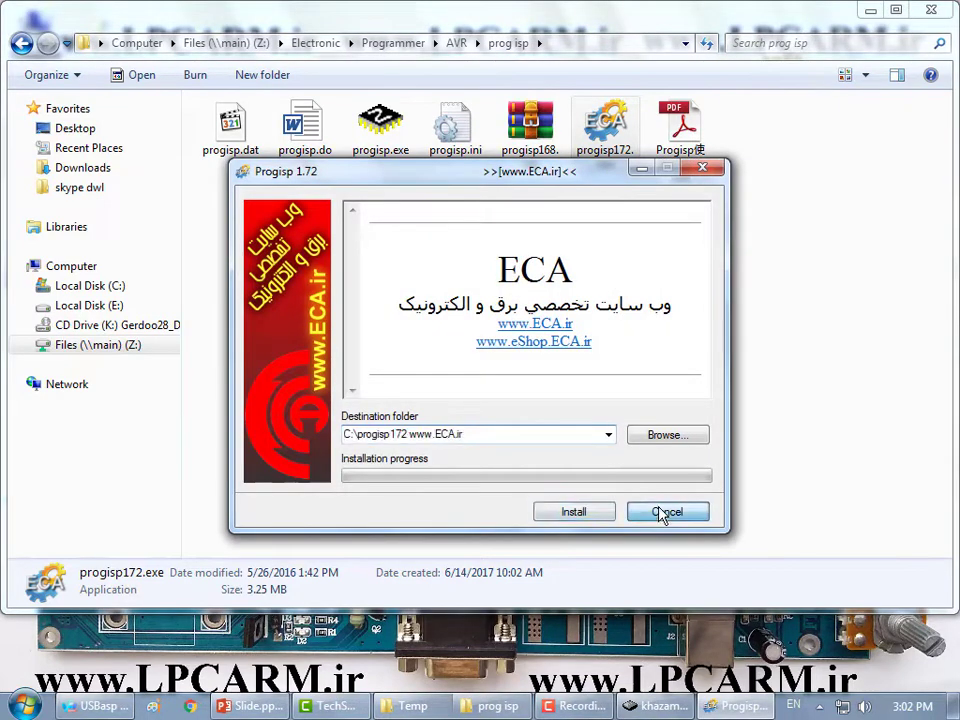
pyautogui.click(666, 512)
# Open progisp172.exe as an archive in WinRAR and minimise the folder window behind it to expose the desktop
pyautogui.rightClick(597, 130)
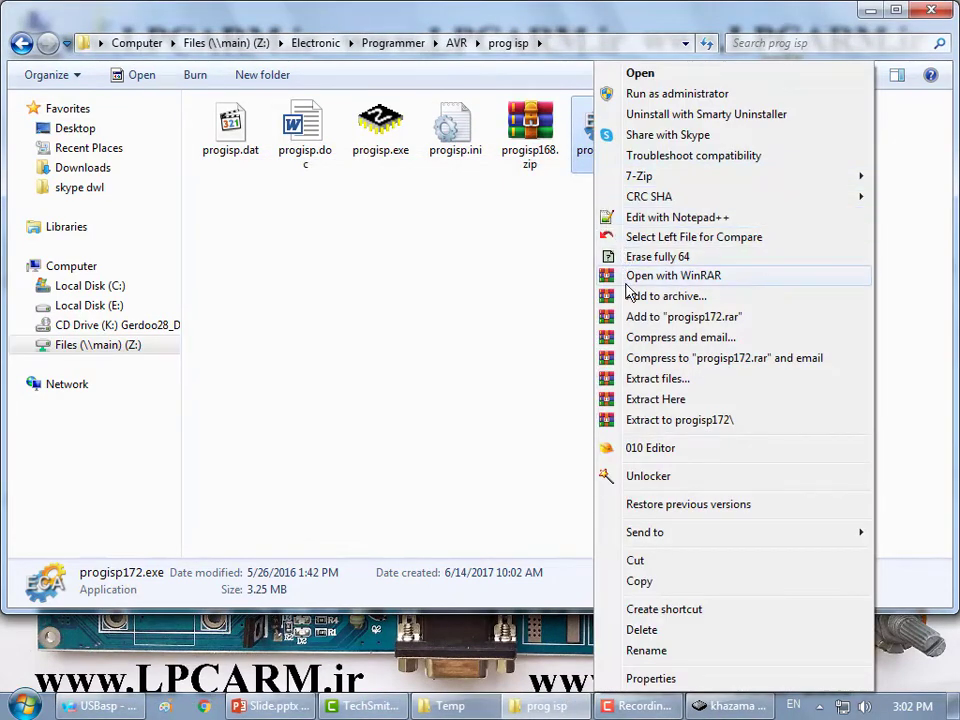
pyautogui.click(630, 283)
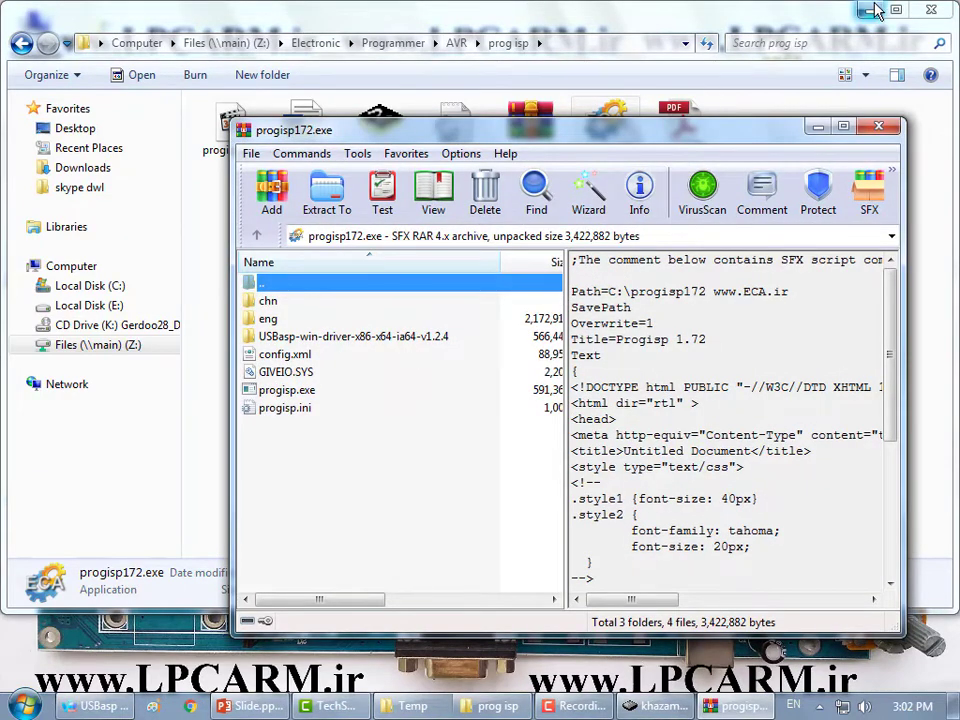
pyautogui.click(870, 10)
pyautogui.rightClick(242, 63)
pyautogui.moveTo(410, 212)
pyautogui.click(478, 227)
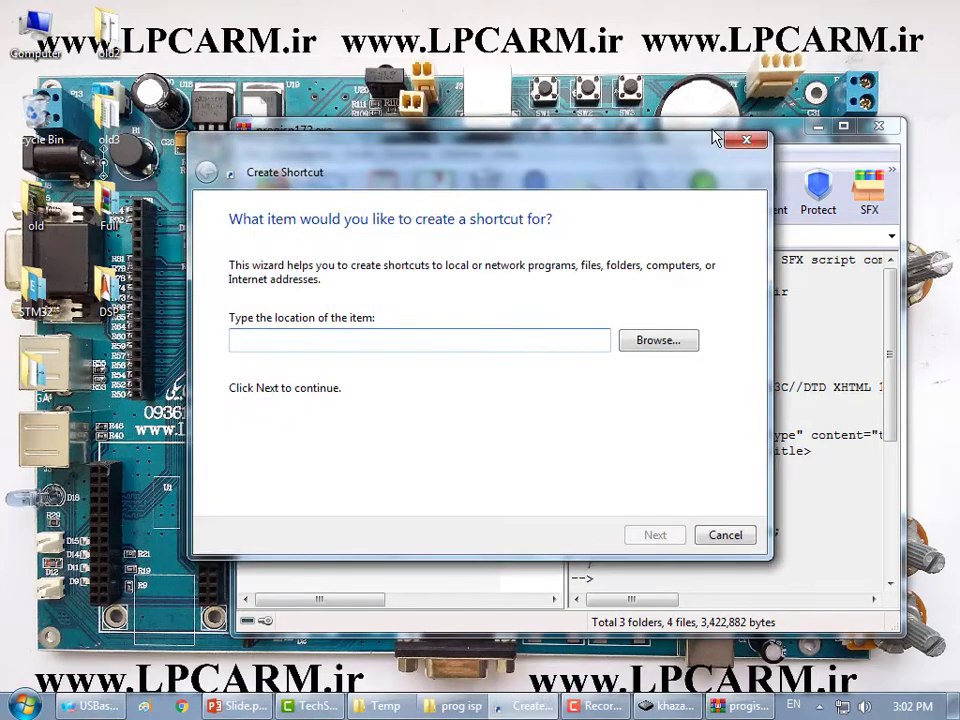
pyautogui.press('Escape')
# Create a new folder on the desktop and extract the entire contents of the progisp172.exe archive into it
pyautogui.rightClick(338, 46)
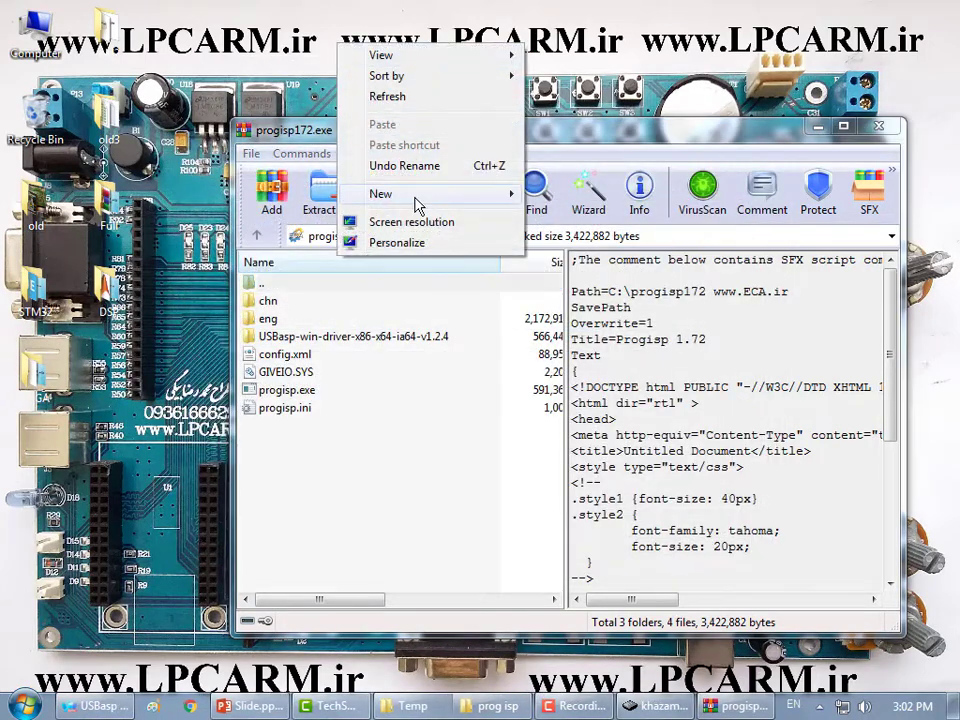
pyautogui.moveTo(418, 200)
pyautogui.press('Escape')
pyautogui.hotkey('ctrl', 'a')
pyautogui.moveTo(270, 318); pyautogui.dragTo(318, 30)
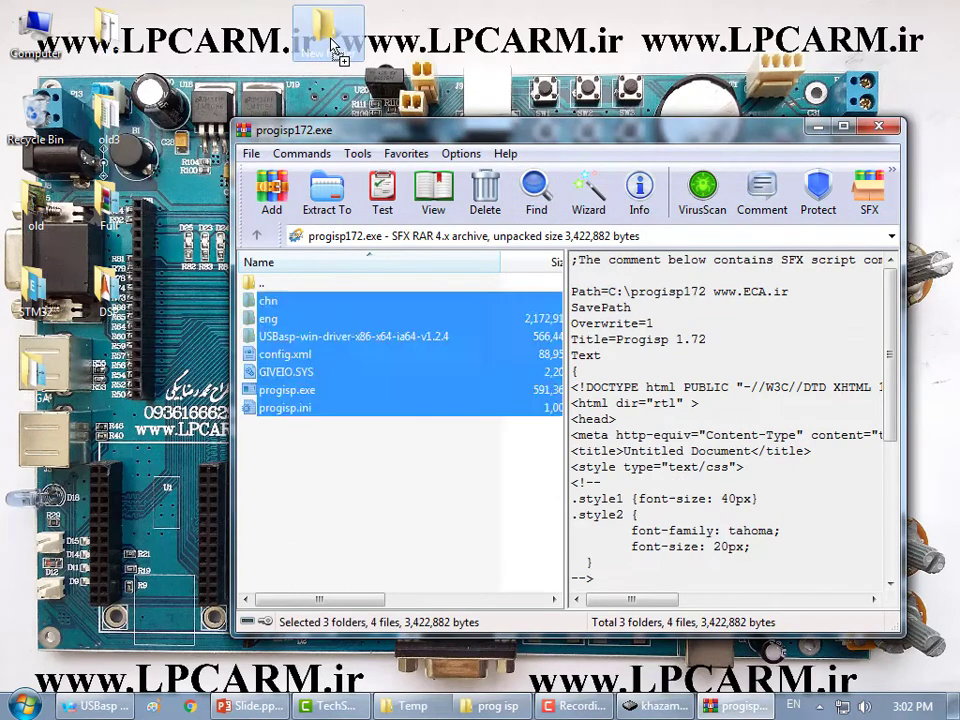
# Open the new desktop folder, run progisp.exe from it, and reposition the program window
pyautogui.doubleClick(326, 30)
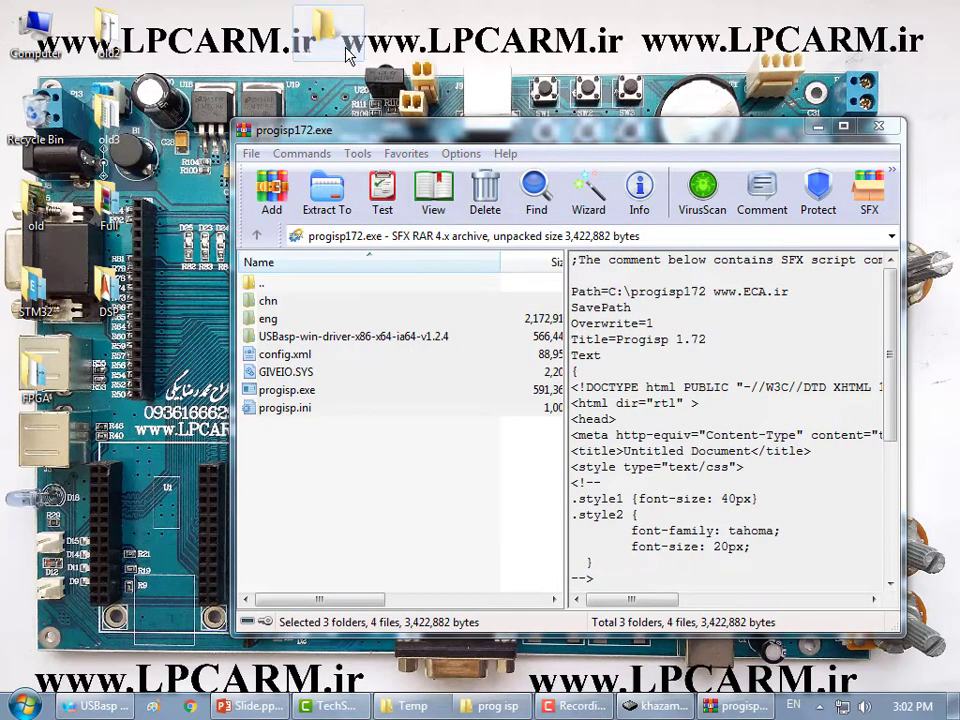
pyautogui.click(583, 145)
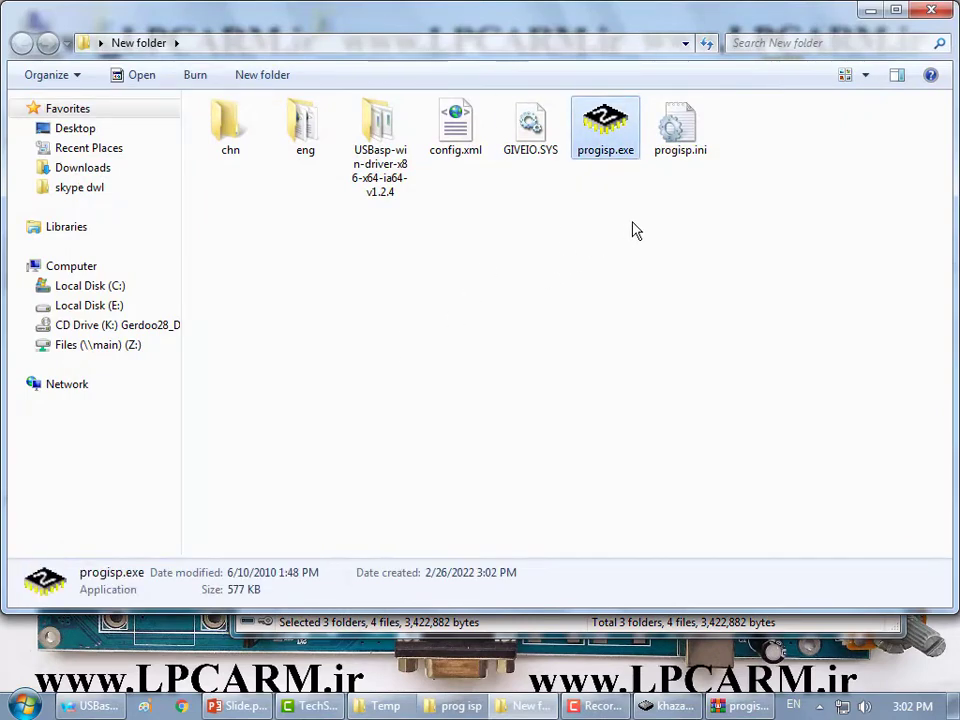
pyautogui.rightClick(606, 112)
pyautogui.click(629, 115)
pyautogui.moveTo(627, 157); pyautogui.dragTo(465, 157)
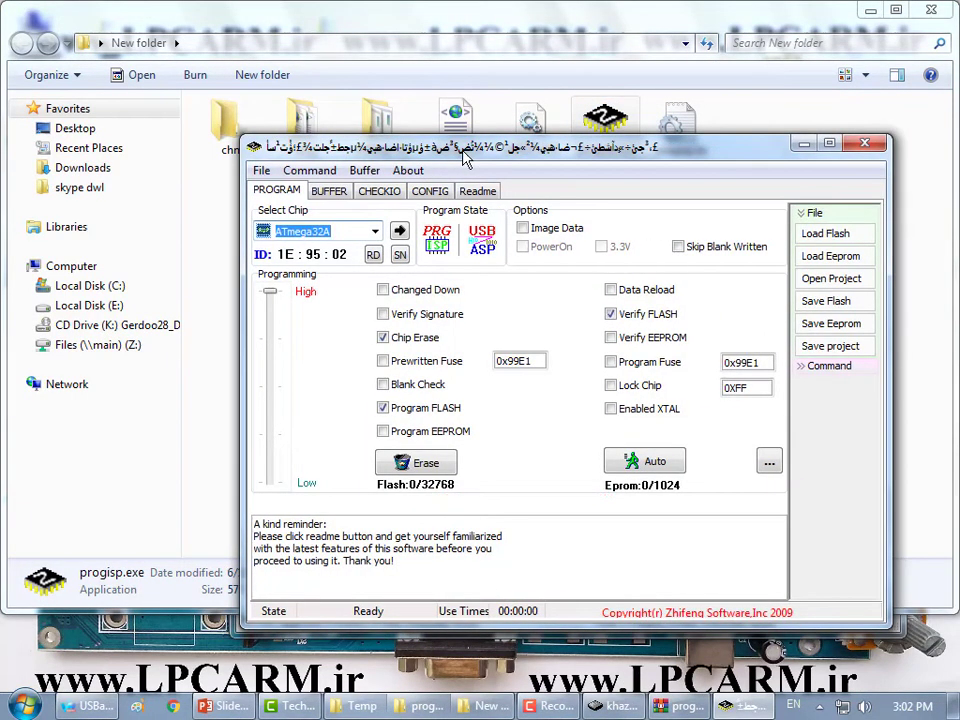
# With ATmega32A as the chip, load 01.hex as the flash file from Full\01\01 - Copy\Debug\Exe on the desktop
pyautogui.click(341, 231)
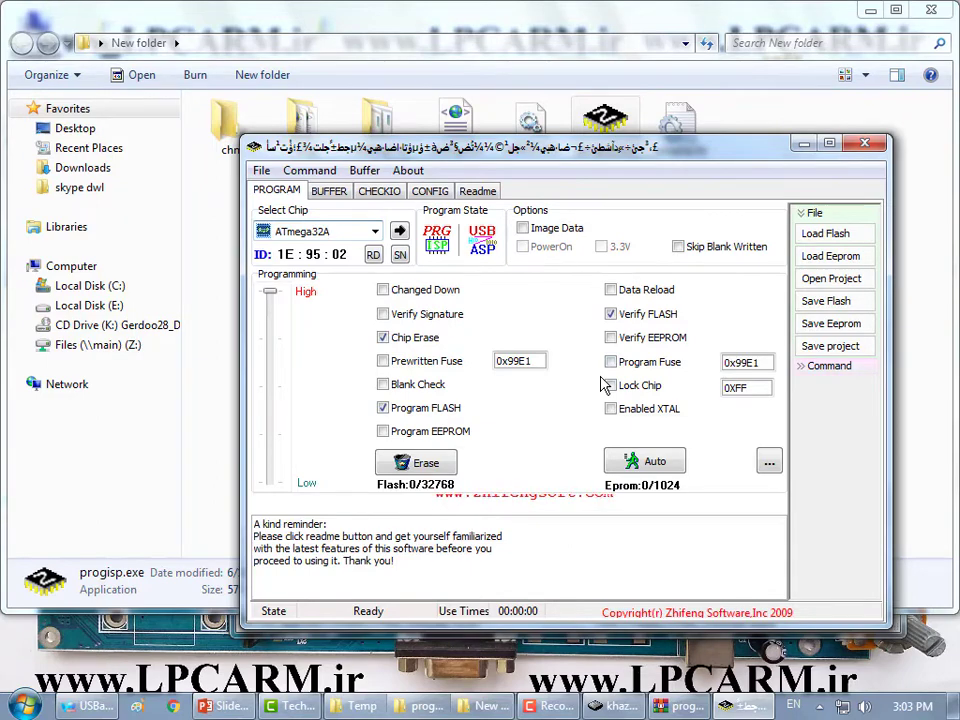
pyautogui.click(261, 171)
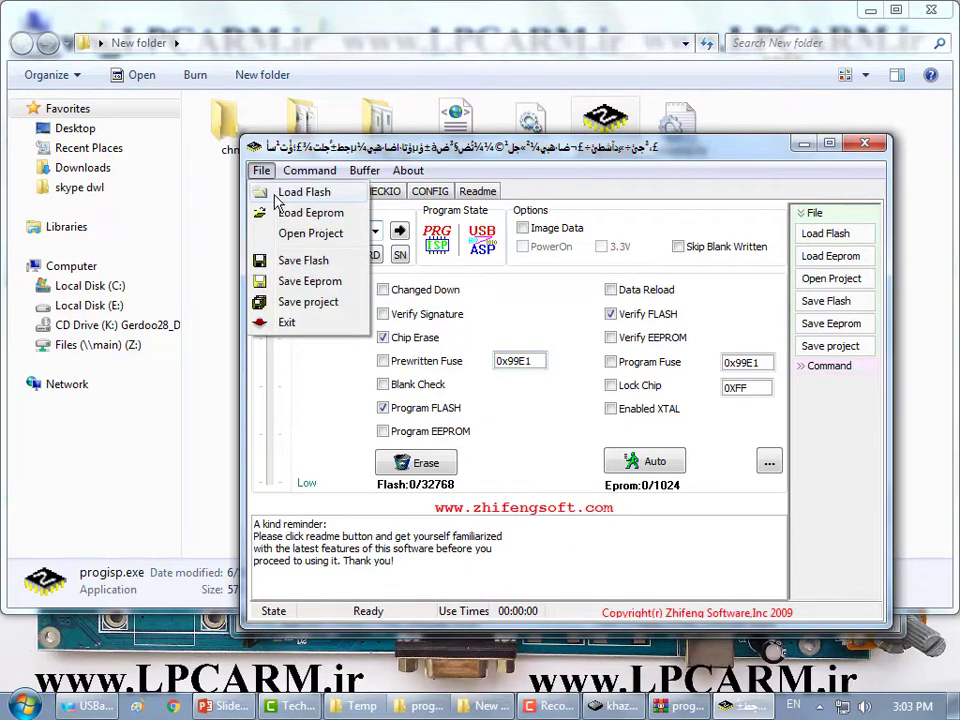
pyautogui.click(283, 193)
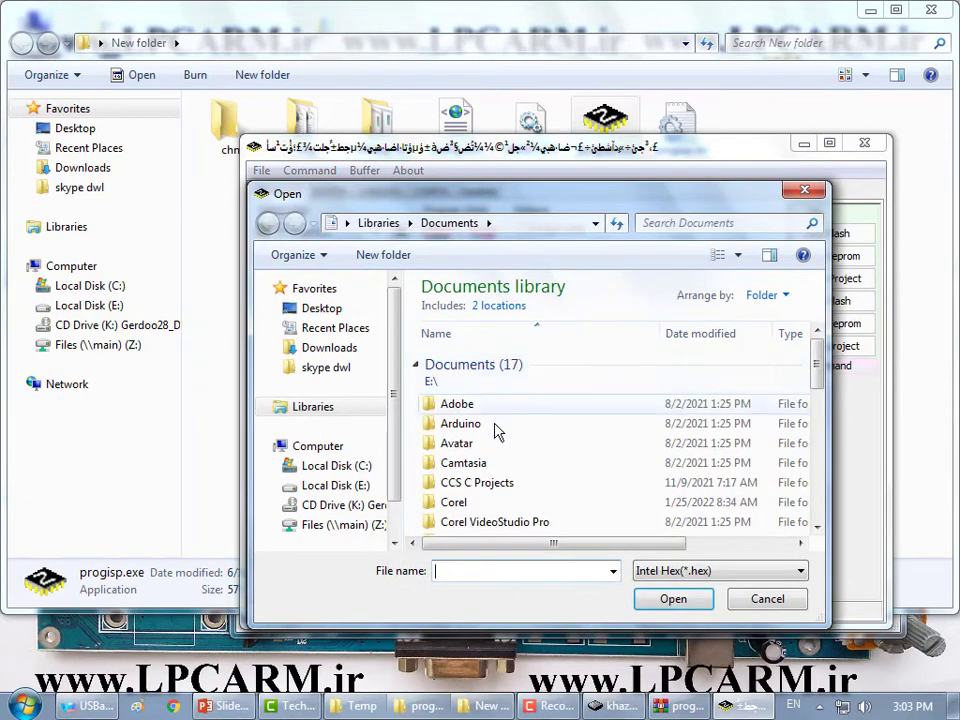
pyautogui.click(321, 308)
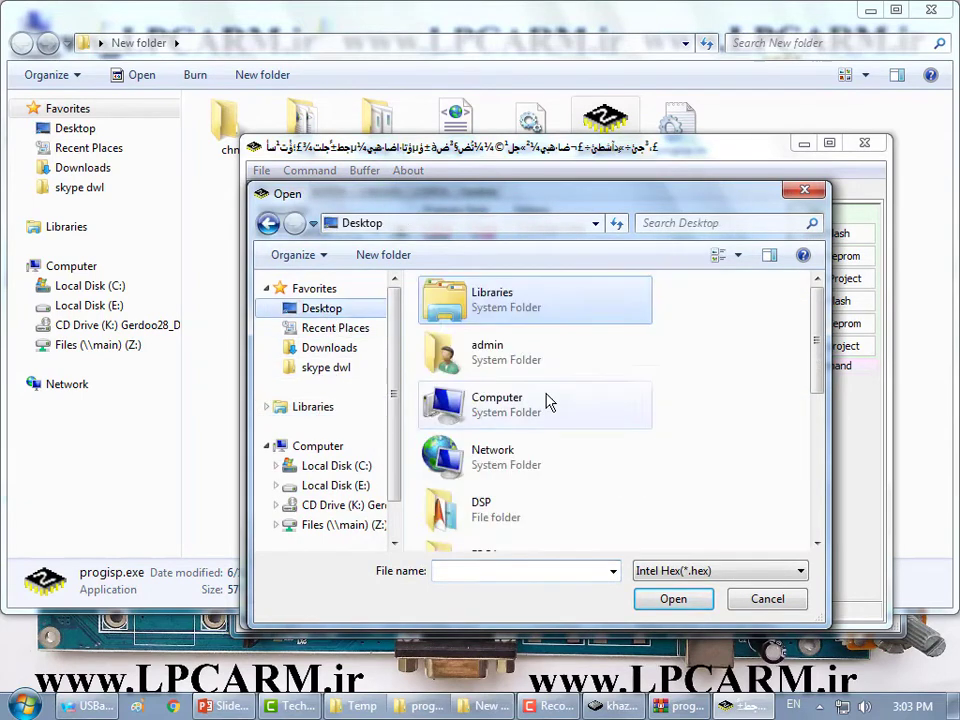
pyautogui.scroll(-5, 669, 452)
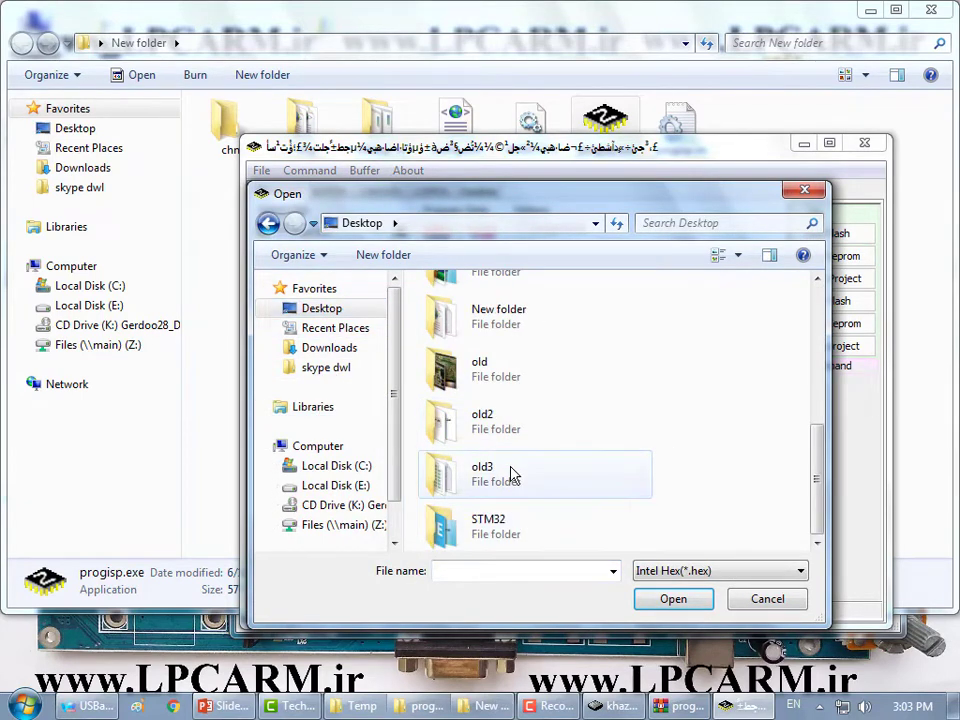
pyautogui.scroll(3, 497, 414)
pyautogui.doubleClick(497, 401)
pyautogui.doubleClick(452, 310)
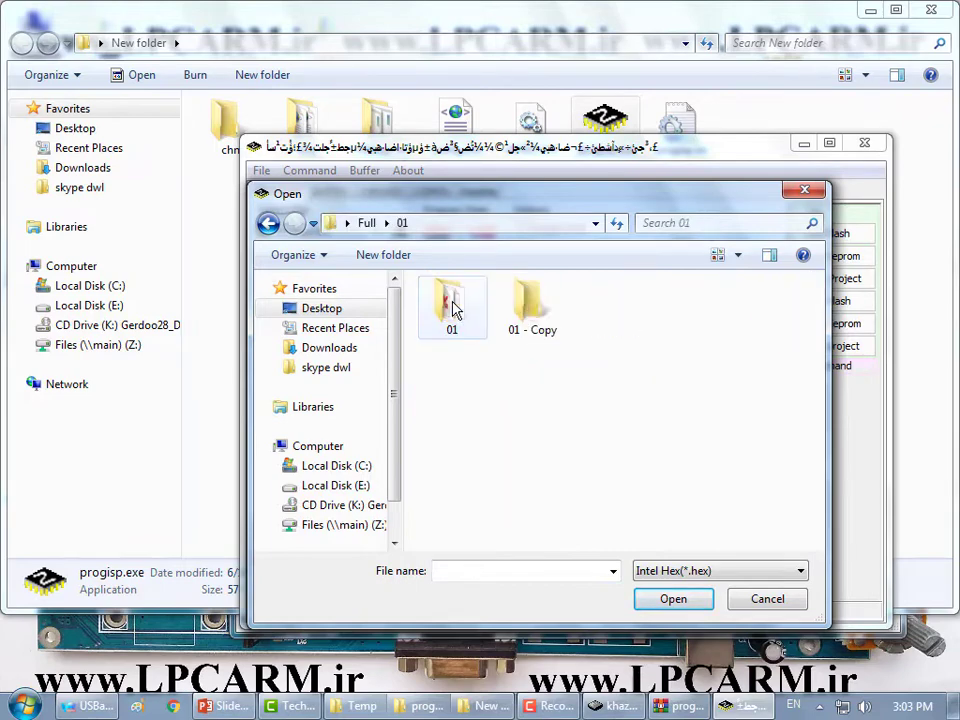
pyautogui.doubleClick(508, 312)
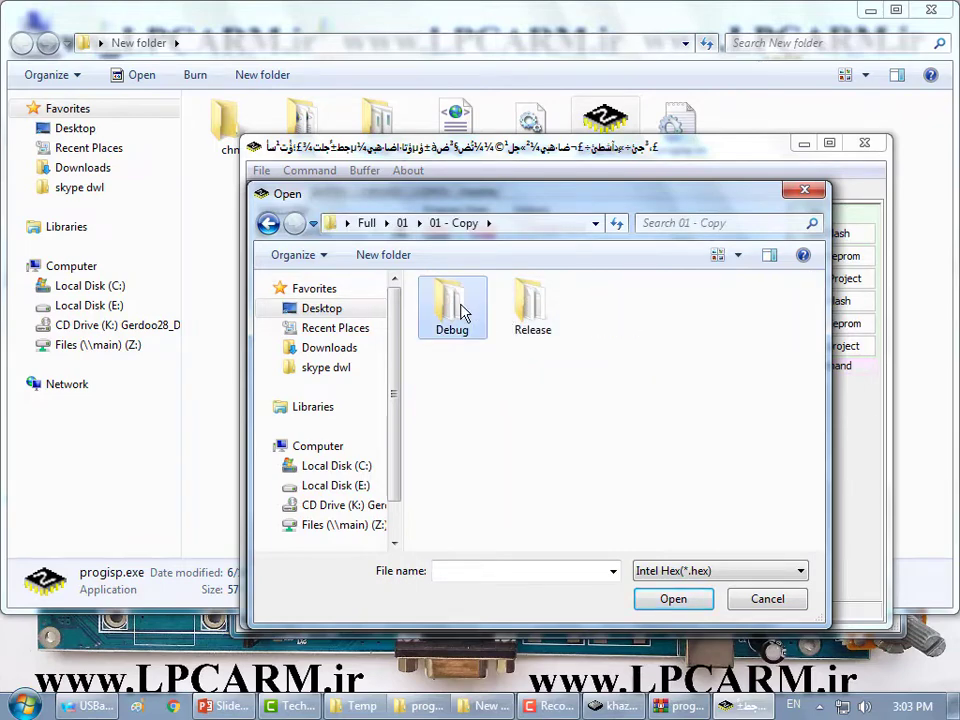
pyautogui.doubleClick(462, 313)
pyautogui.doubleClick(462, 313)
pyautogui.doubleClick(461, 316)
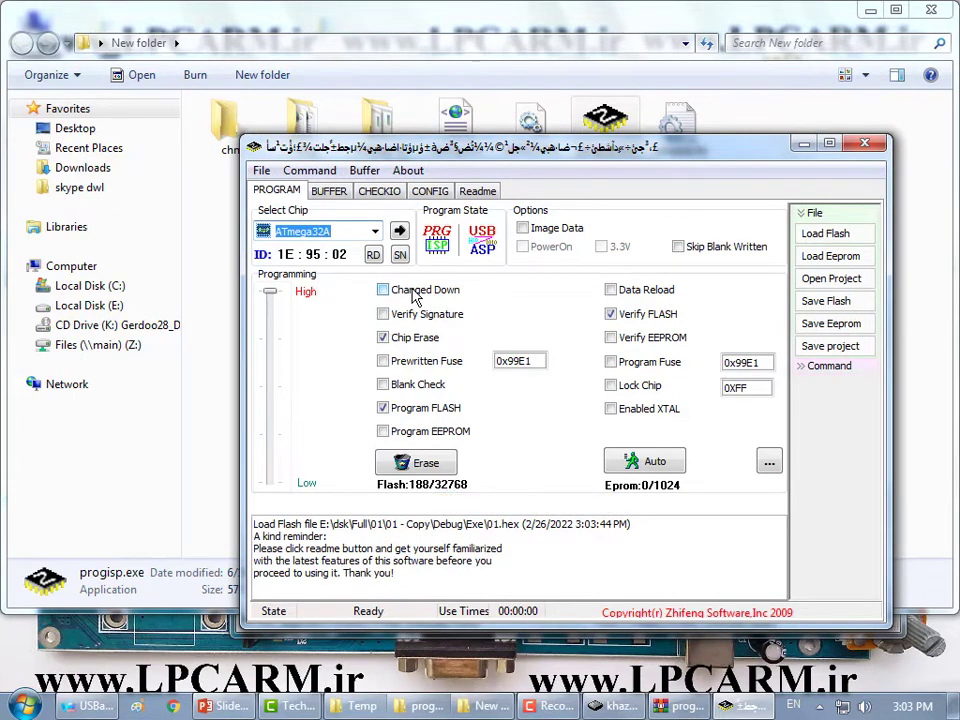
# Auto-program the ATmega32A with the loaded file, erase the chip, and auto-program it again
pyautogui.click(627, 465)
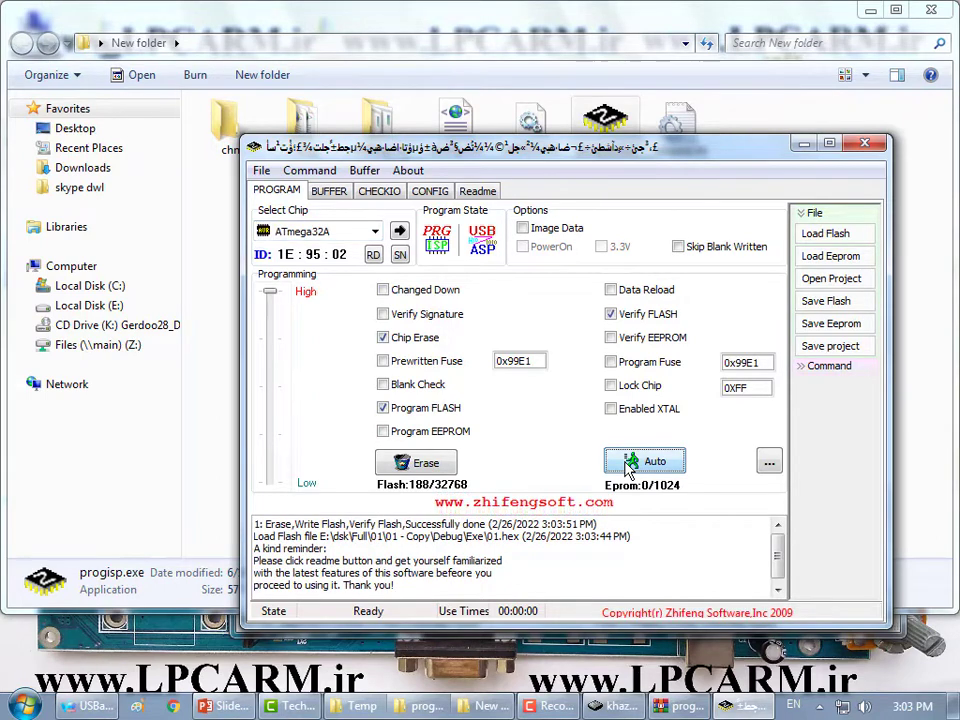
pyautogui.click(428, 470)
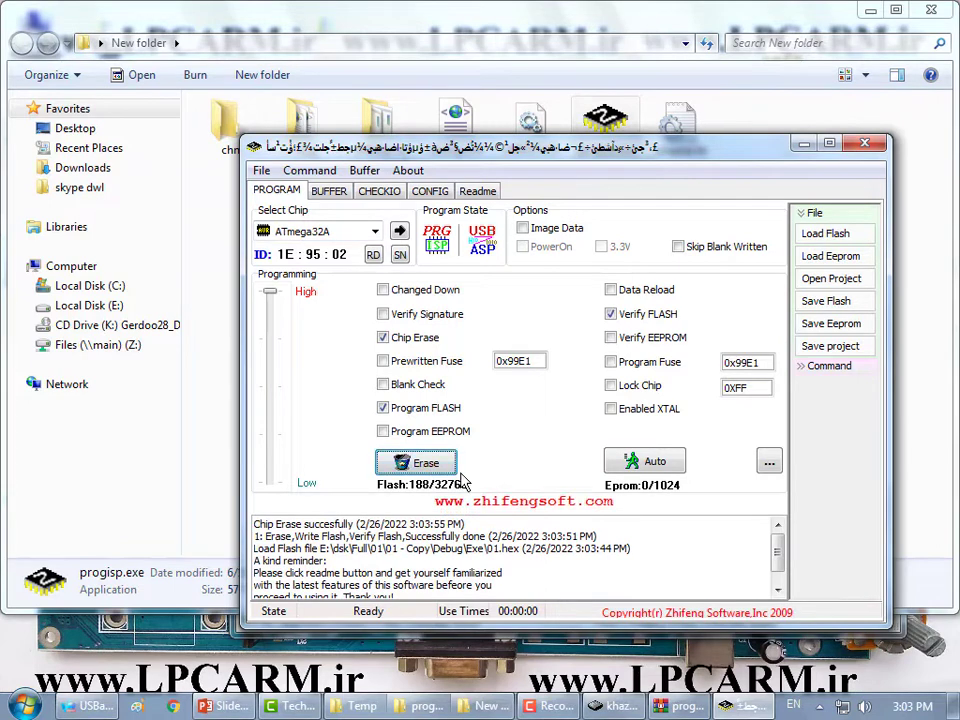
pyautogui.click(632, 462)
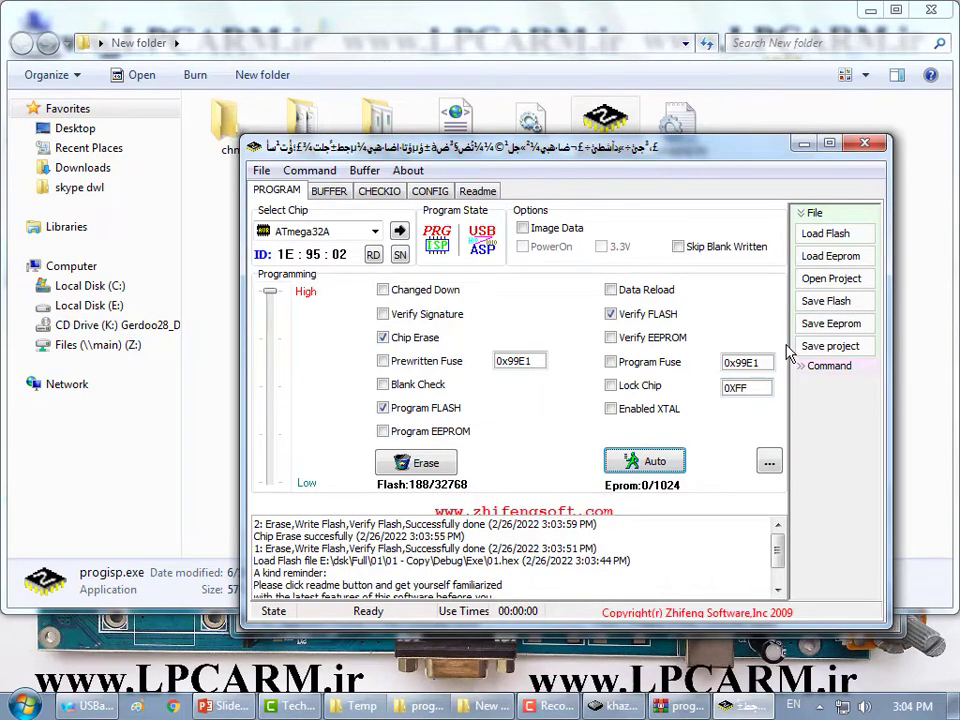
# Look through the port configuration, I/O check and buffer pages and the buffer commands, returning to the programming page
pyautogui.click(418, 193)
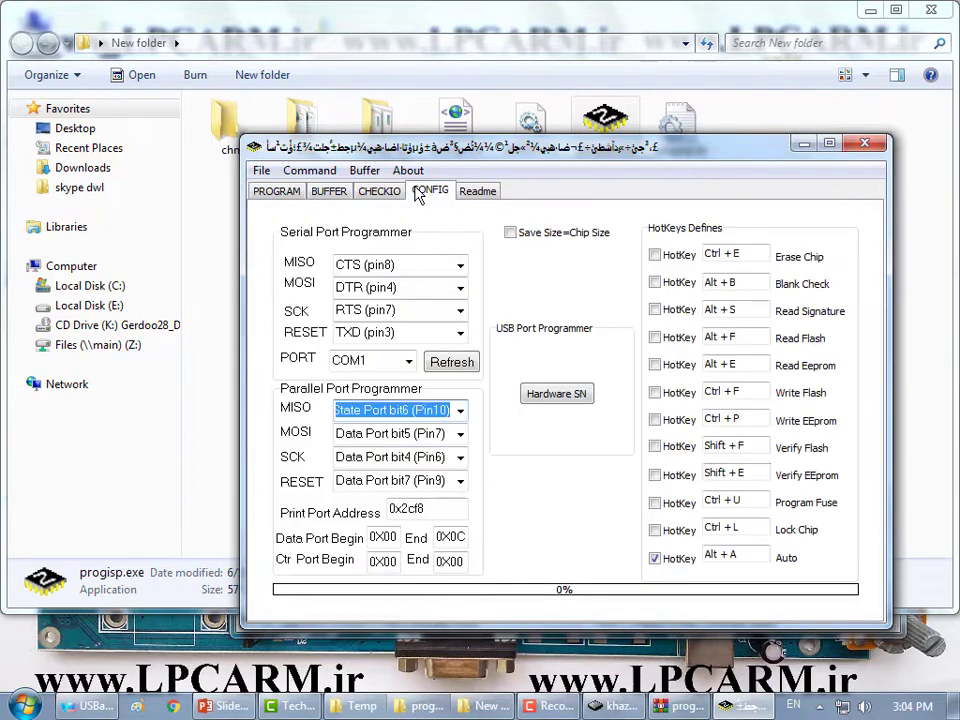
pyautogui.click(388, 193)
pyautogui.click(434, 191)
pyautogui.click(345, 191)
pyautogui.click(276, 191)
pyautogui.click(364, 170)
pyautogui.click(452, 176)
# Read the chip's signature and review the reminder text at the end of the message log
pyautogui.click(310, 171)
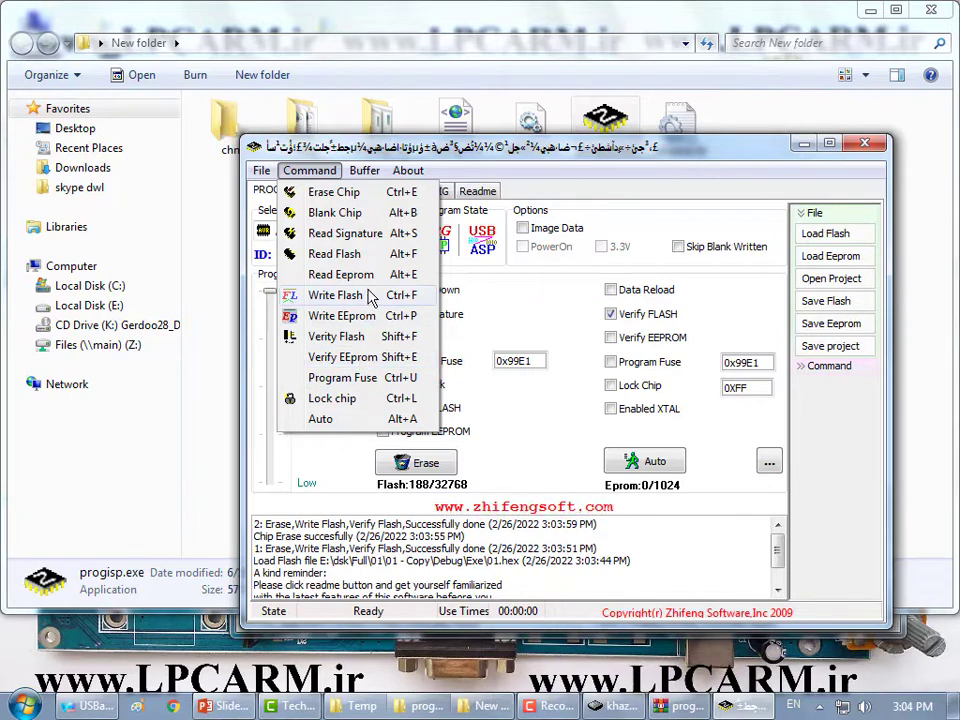
pyautogui.click(344, 233)
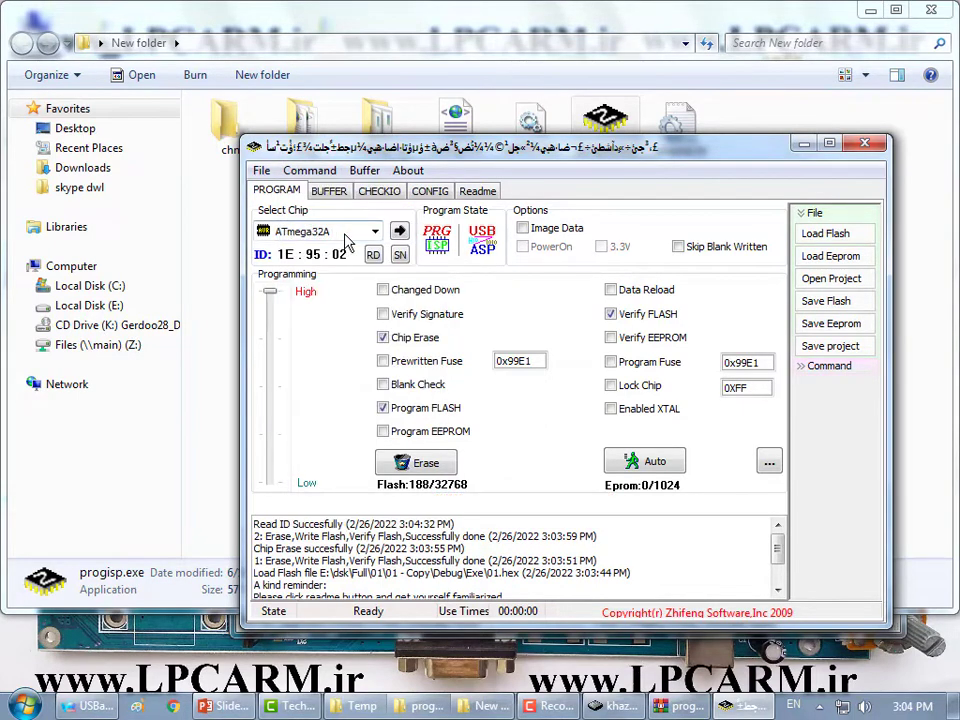
pyautogui.scroll(-1, 445, 578)
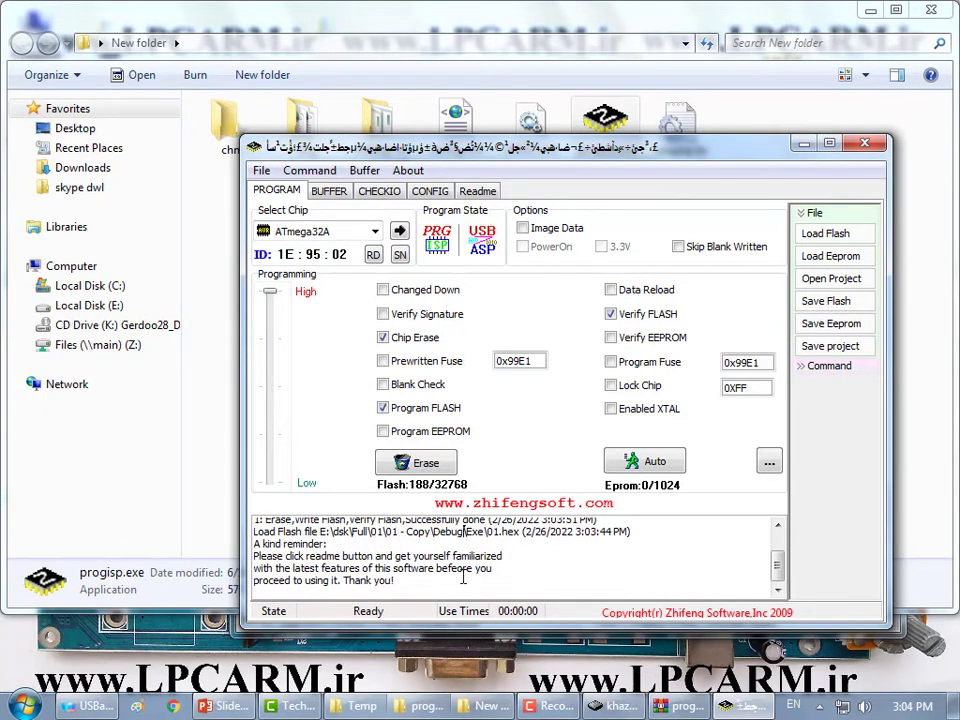
pyautogui.moveTo(436, 584); pyautogui.dragTo(286, 556)
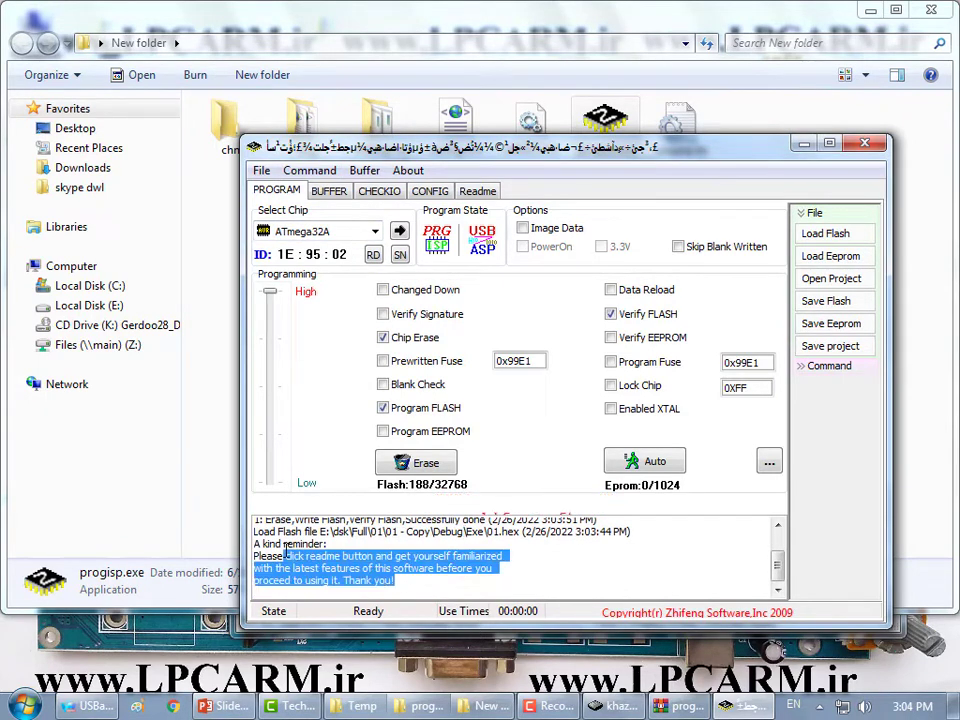
pyautogui.click(340, 570)
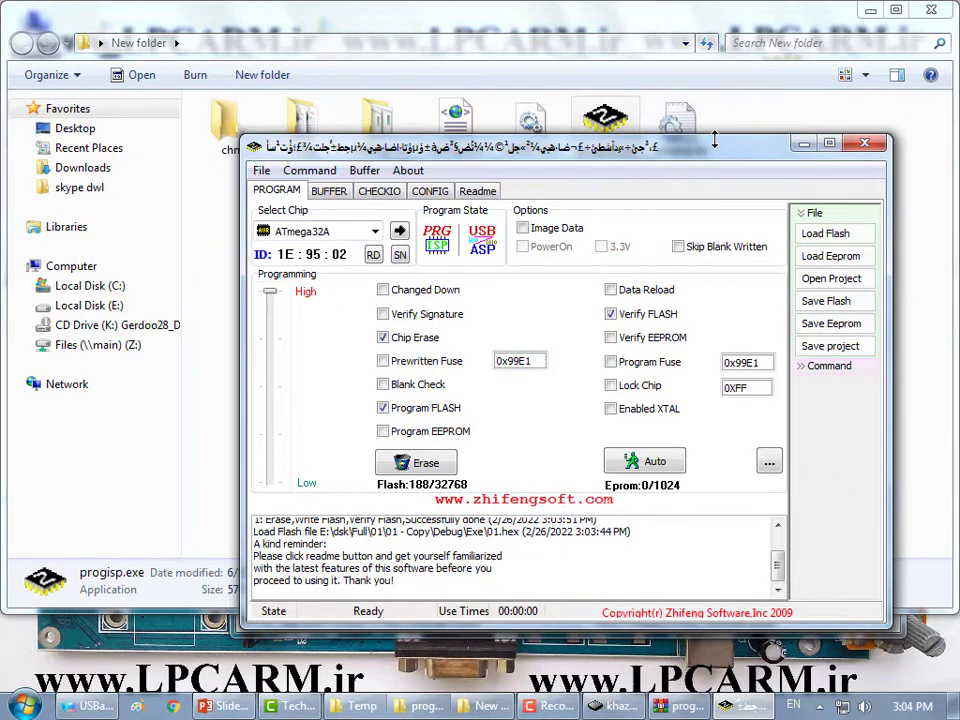
# Maximise the Progisp window, open its fuse and lock bit settings, and read the chip's fuse bits
pyautogui.press('super+shift+Up')
pyautogui.click(829, 10)
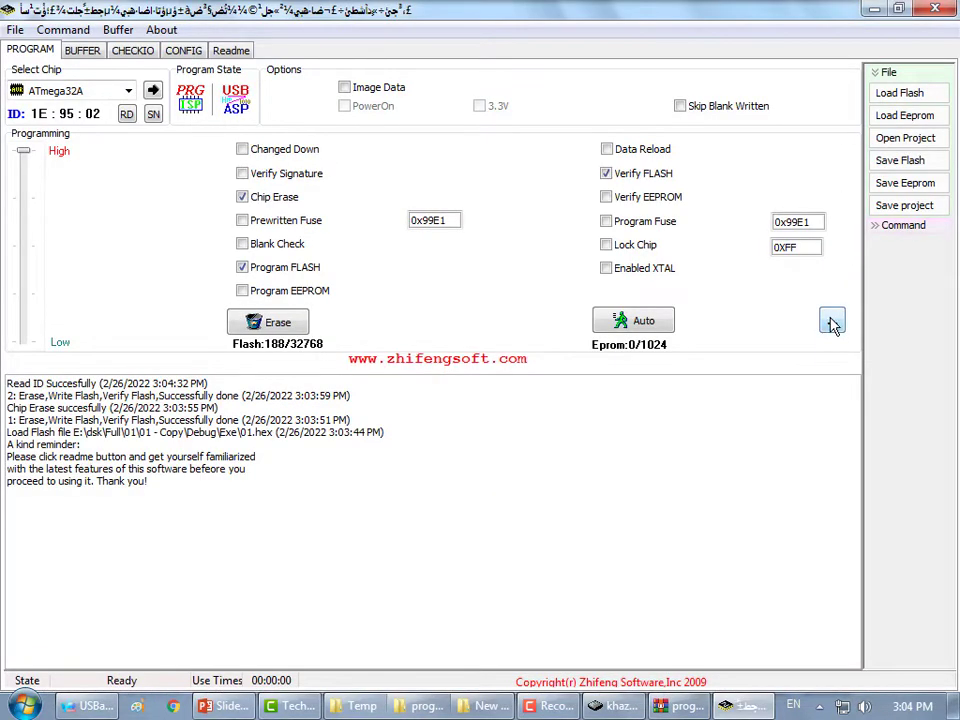
pyautogui.click(832, 322)
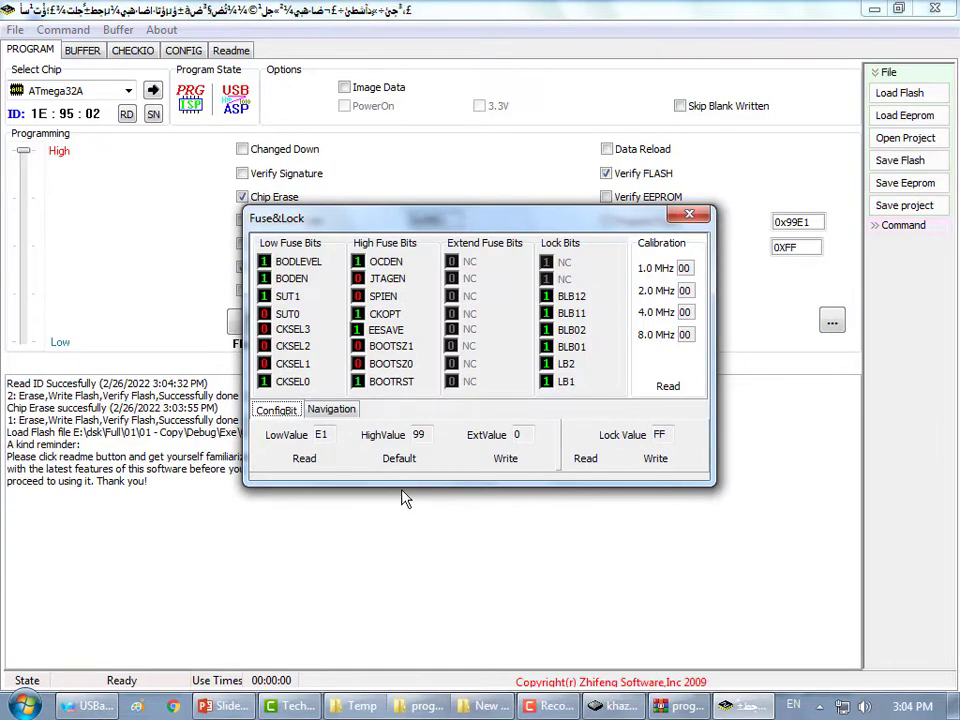
pyautogui.click(309, 461)
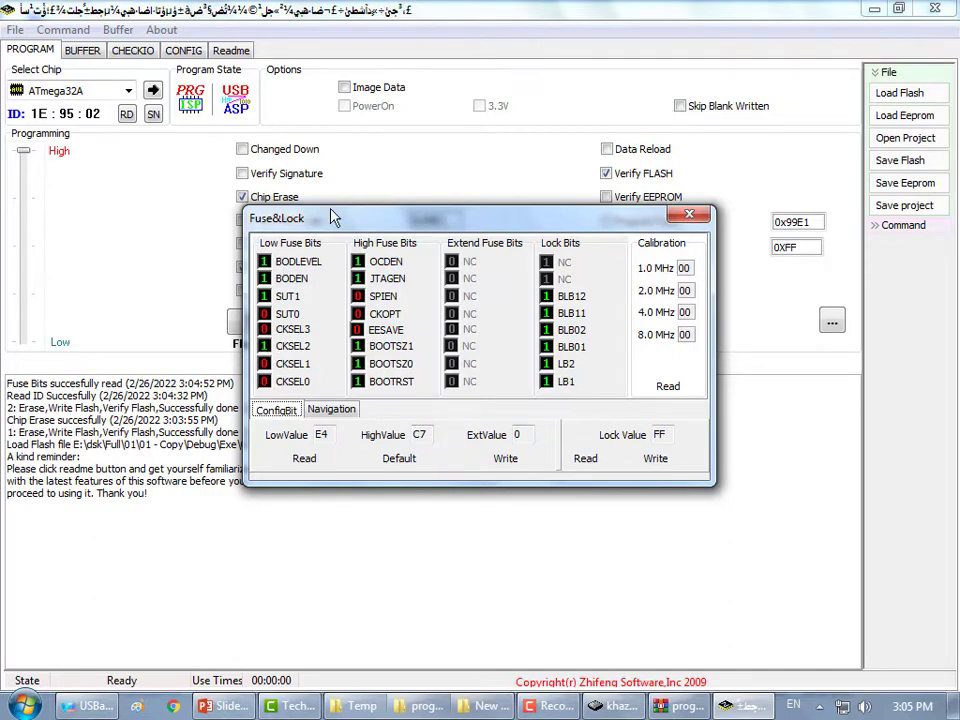
# Switch to khazama AVR Programmer, read all fuse and lock bits, check the L Fuse clock setting, and return to Progisp's Fuse&Lock window
pyautogui.click(612, 706)
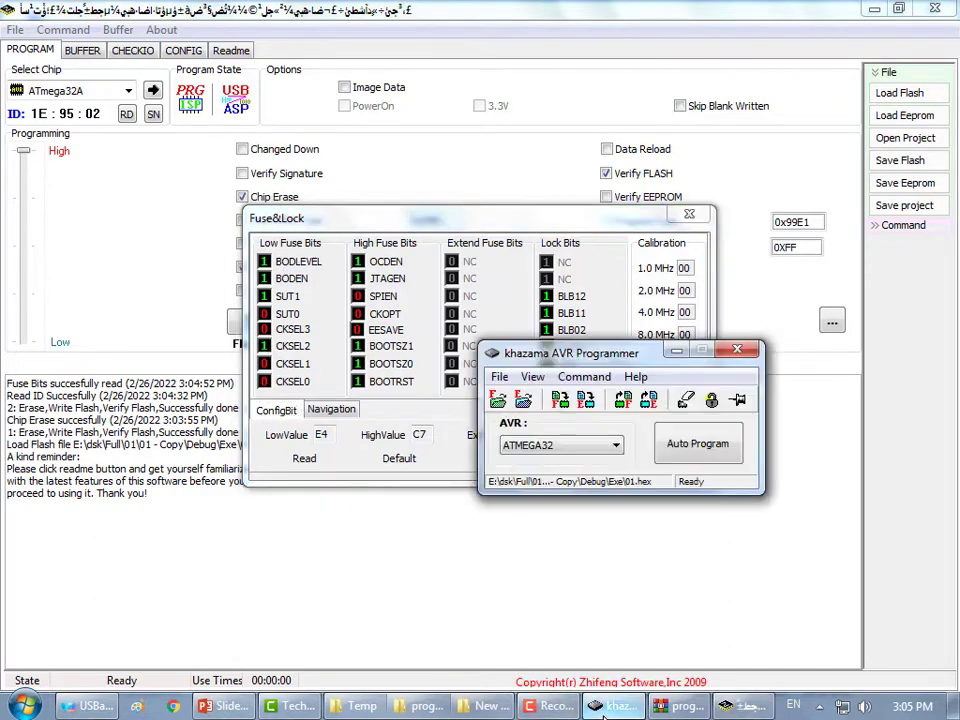
pyautogui.click(710, 400)
pyautogui.click(447, 597)
pyautogui.scroll(-2, 463, 401)
pyautogui.scroll(2, 463, 401)
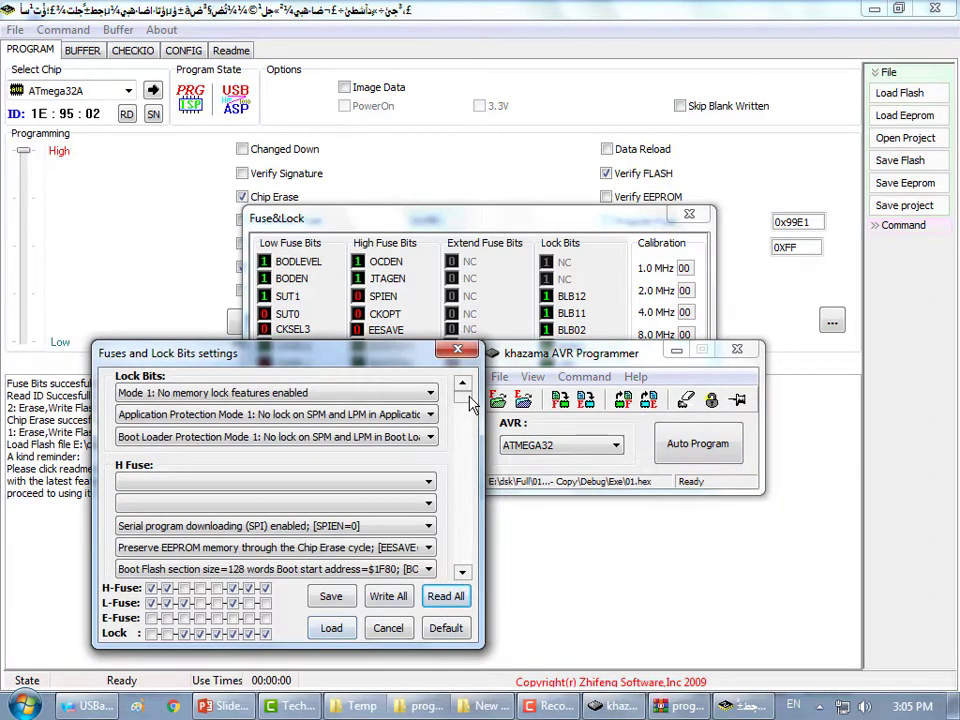
pyautogui.moveTo(463, 396); pyautogui.dragTo(463, 562)
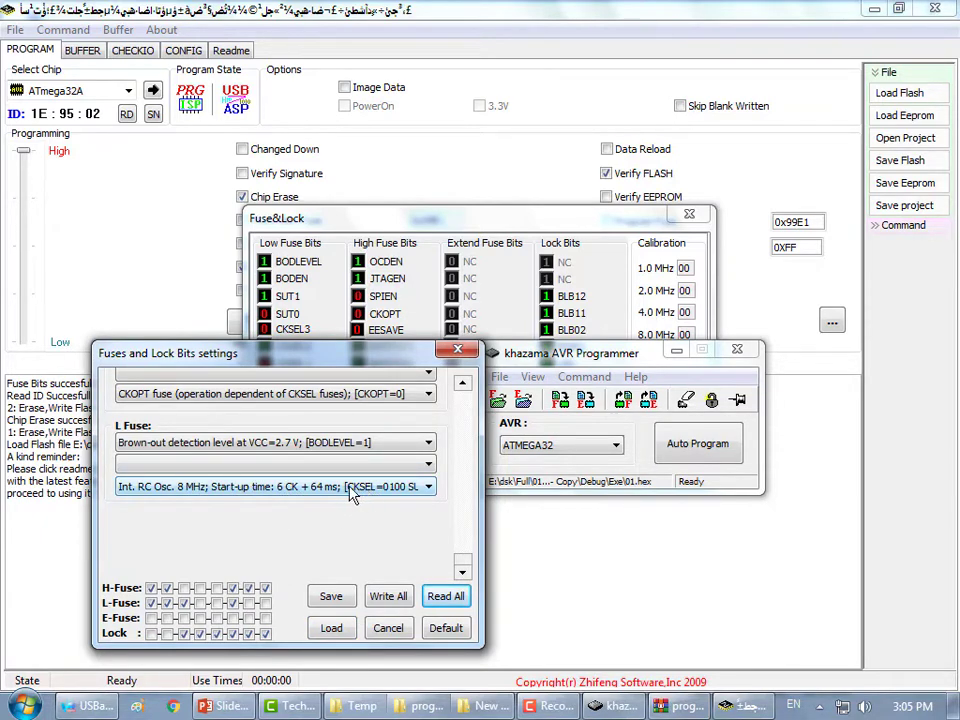
pyautogui.click(458, 349)
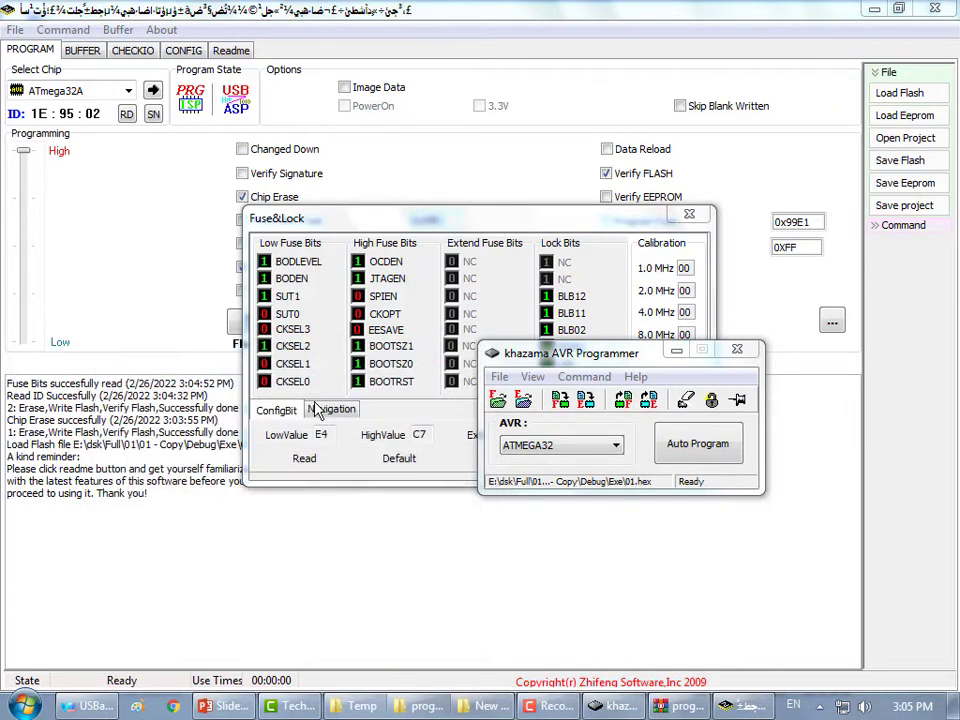
pyautogui.click(339, 386)
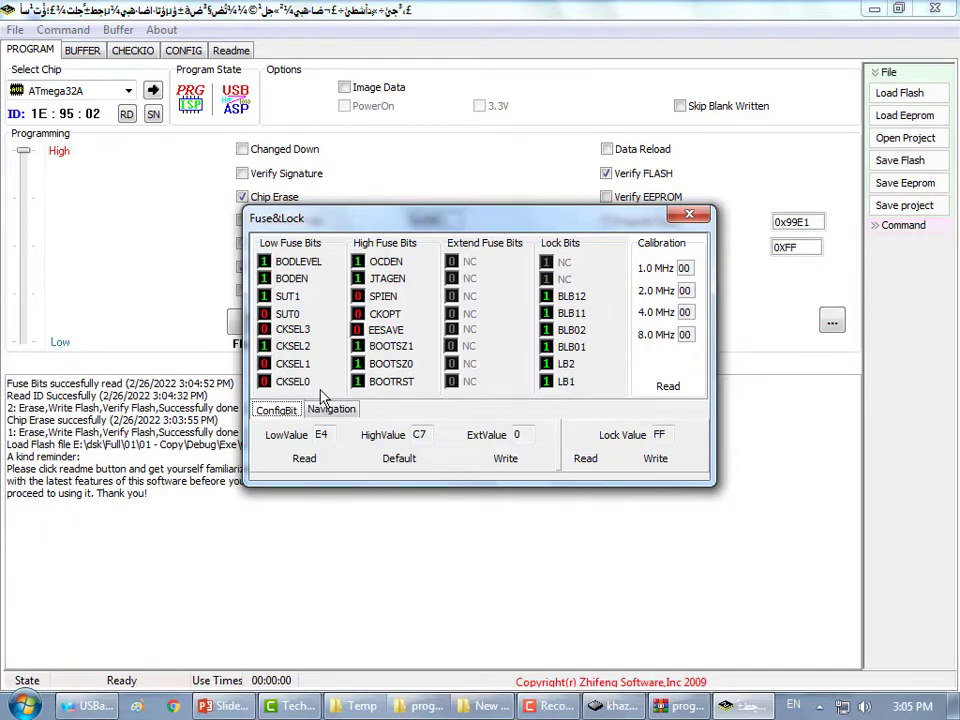
# Open Paint, handwrite the binary values 0001, 0010, 0011 and 0100 in rows, underline the 1 in 0100, and return to Progisp's Fuse&Lock window
pyautogui.click(139, 706)
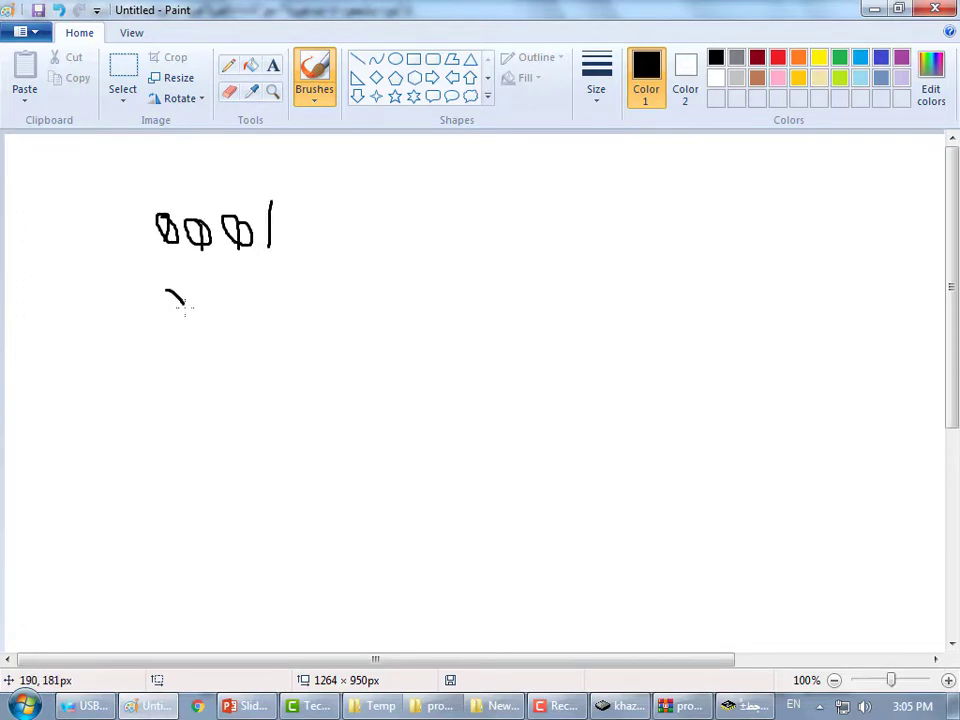
pyautogui.moveTo(168, 290); pyautogui.dragTo(169, 313)
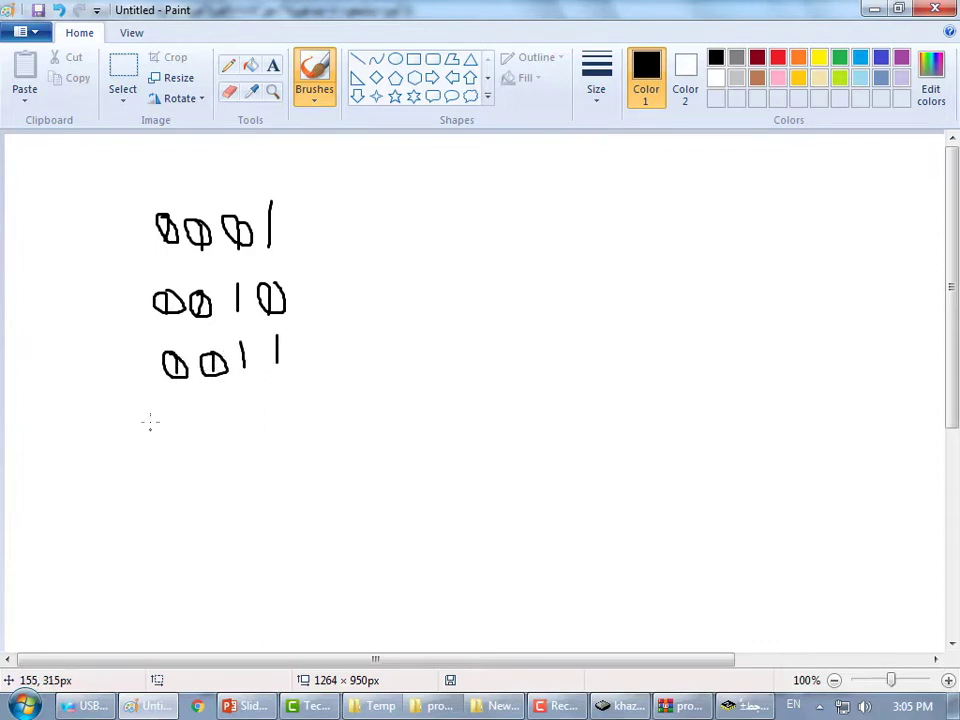
pyautogui.moveTo(168, 407)
pyautogui.mouseDown()
pyautogui.moveTo(167, 433)
pyautogui.moveTo(180, 413)
pyautogui.moveTo(210, 433)
pyautogui.moveTo(238, 424)
pyautogui.moveTo(244, 406)
pyautogui.moveTo(286, 421)
pyautogui.mouseUp()
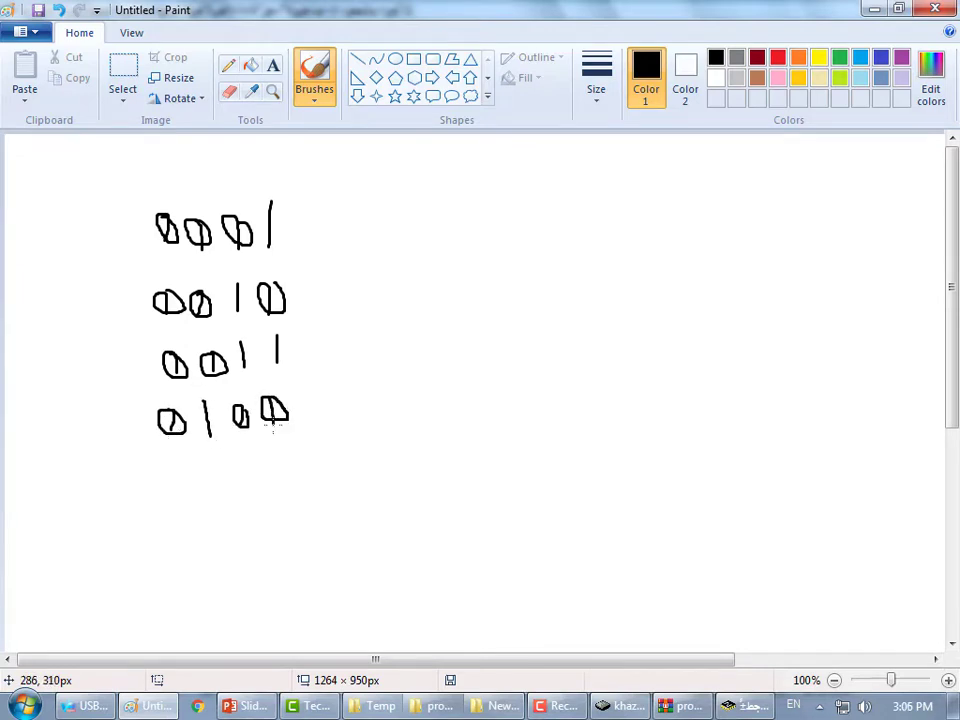
pyautogui.moveTo(200, 454); pyautogui.dragTo(219, 454)
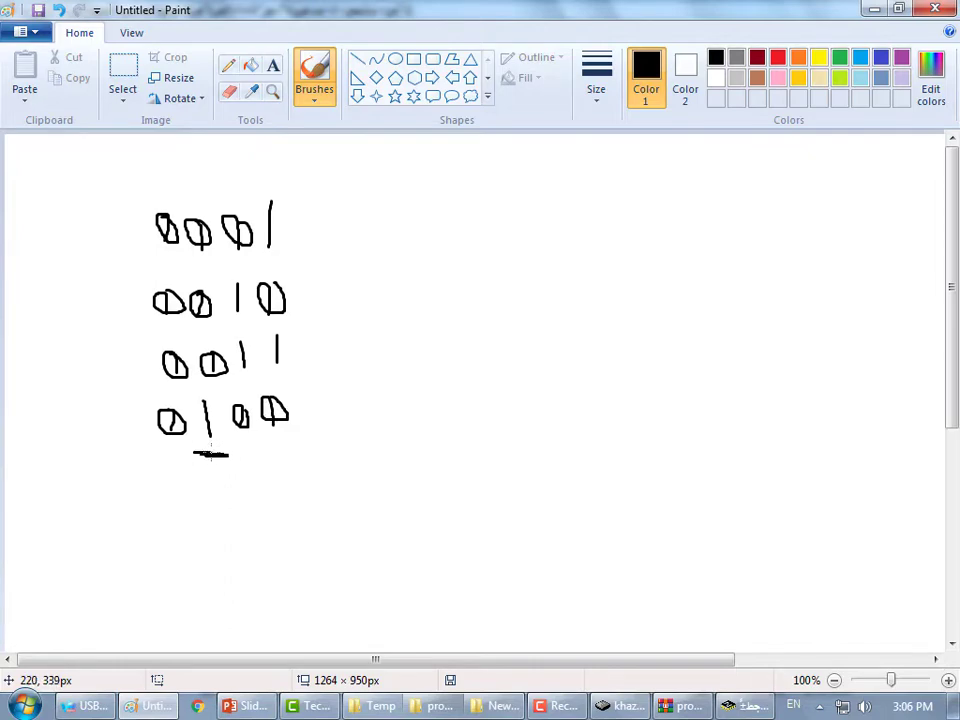
pyautogui.click(143, 706)
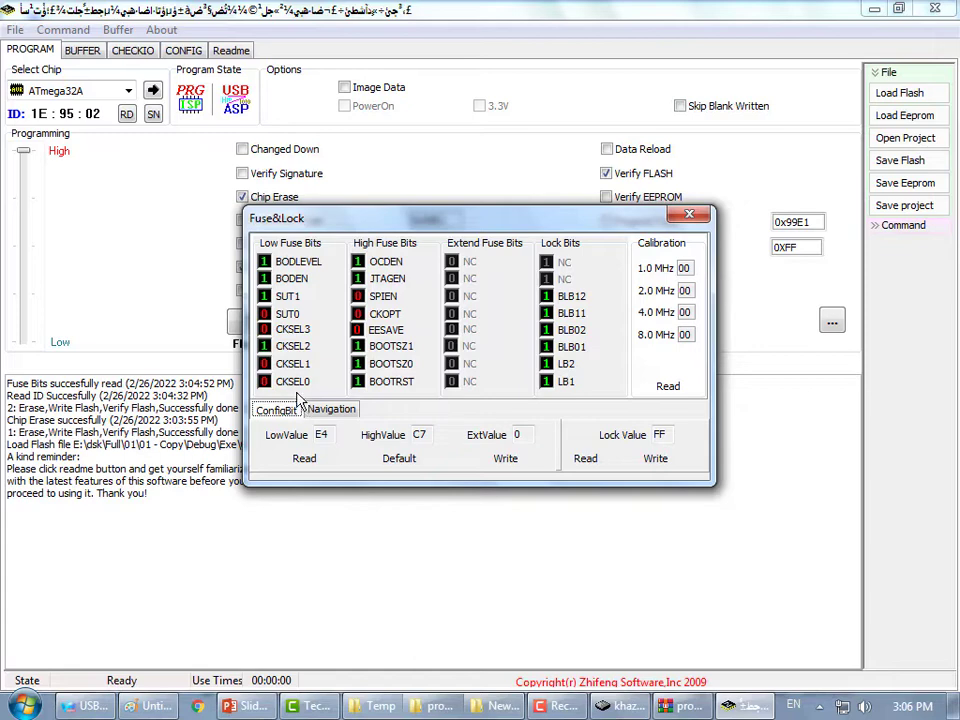
# Switch the JTAGEN high fuse bit to 0 and back to 1
pyautogui.click(290, 363)
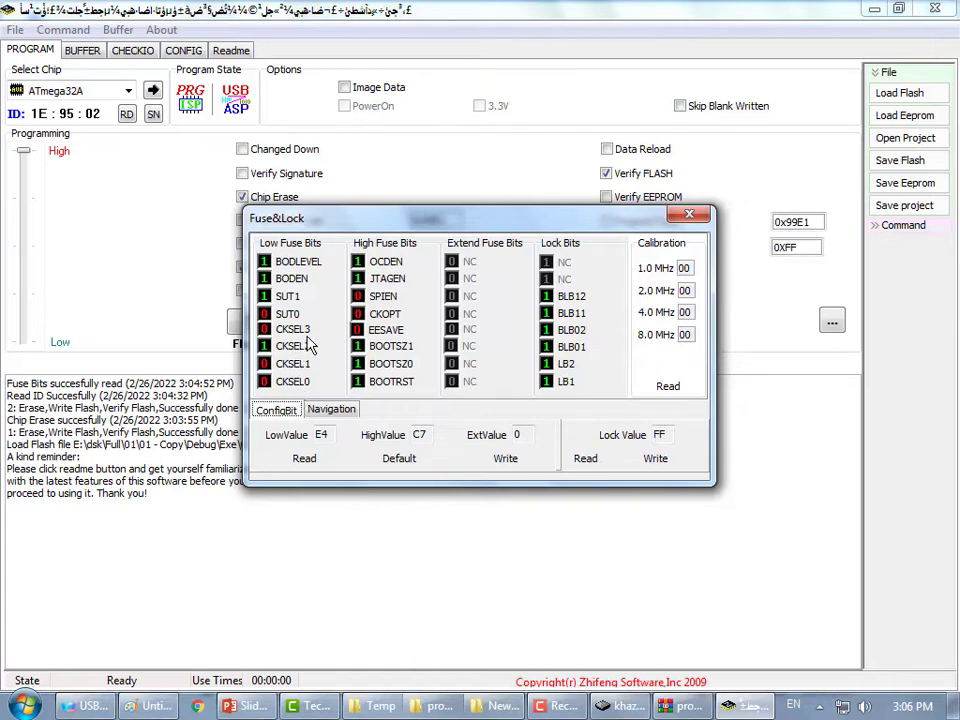
pyautogui.click(360, 280)
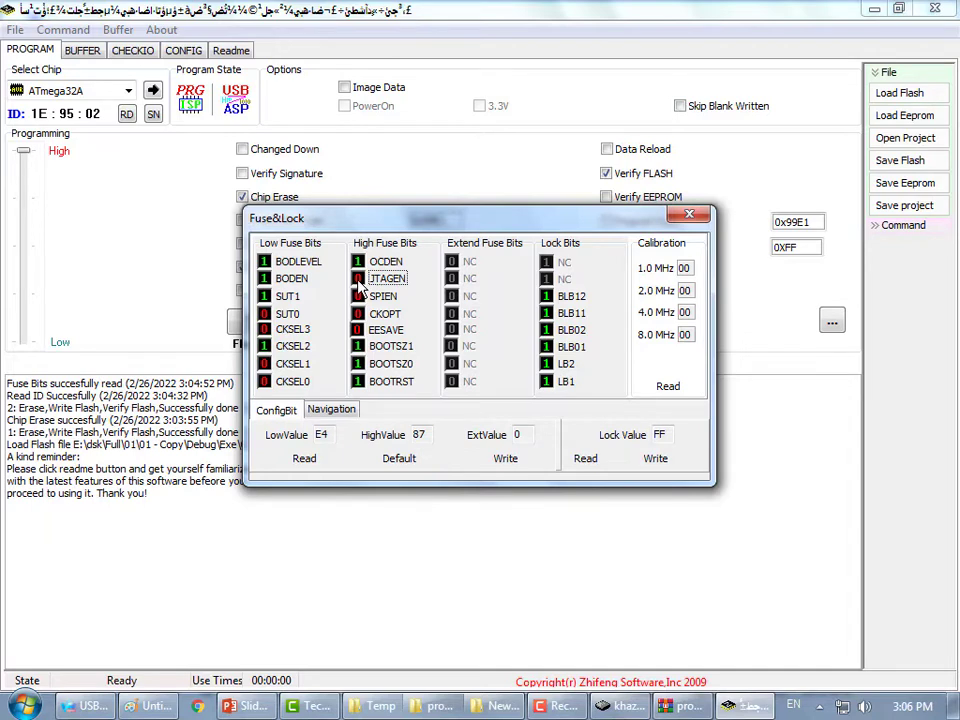
pyautogui.click(360, 280)
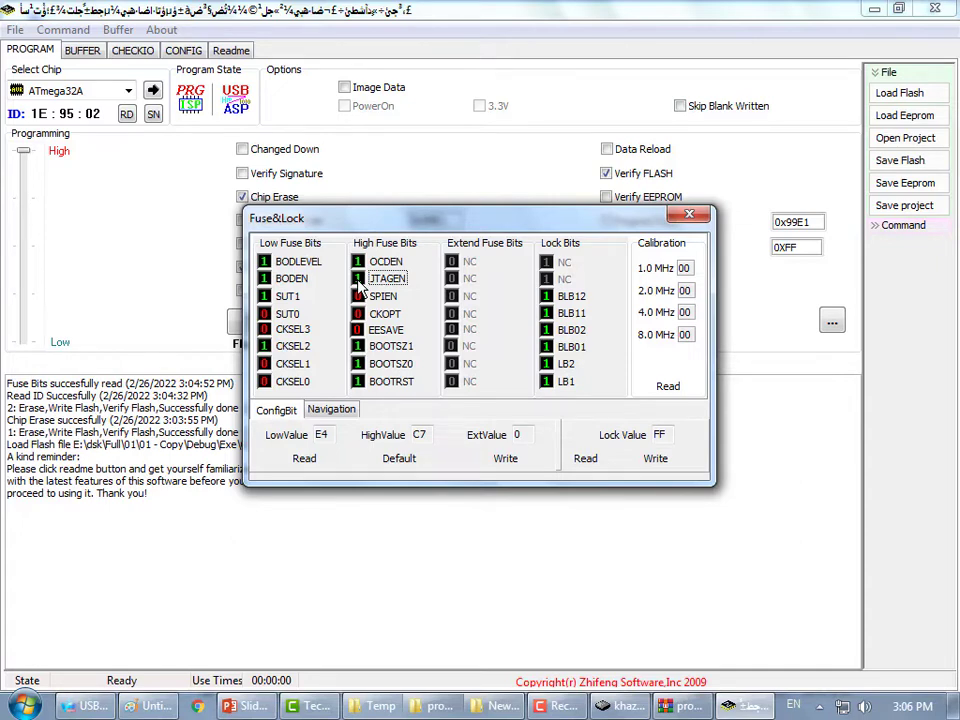
# Close the Fuse&Lock window, and exit both Progisp and khazama AVR Programmer
pyautogui.click(693, 217)
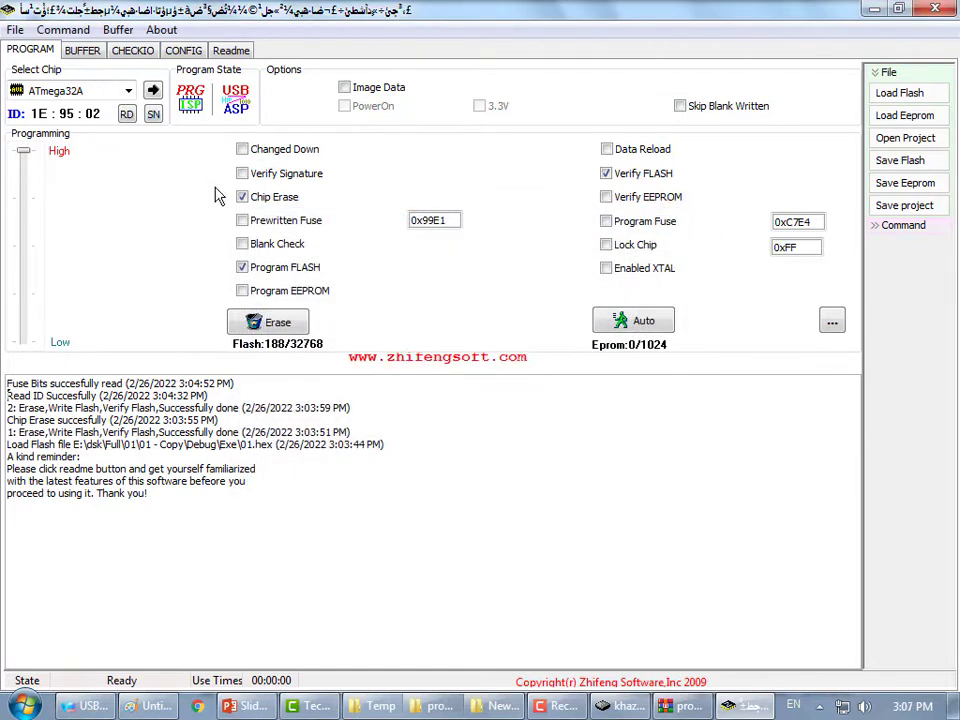
pyautogui.click(935, 9)
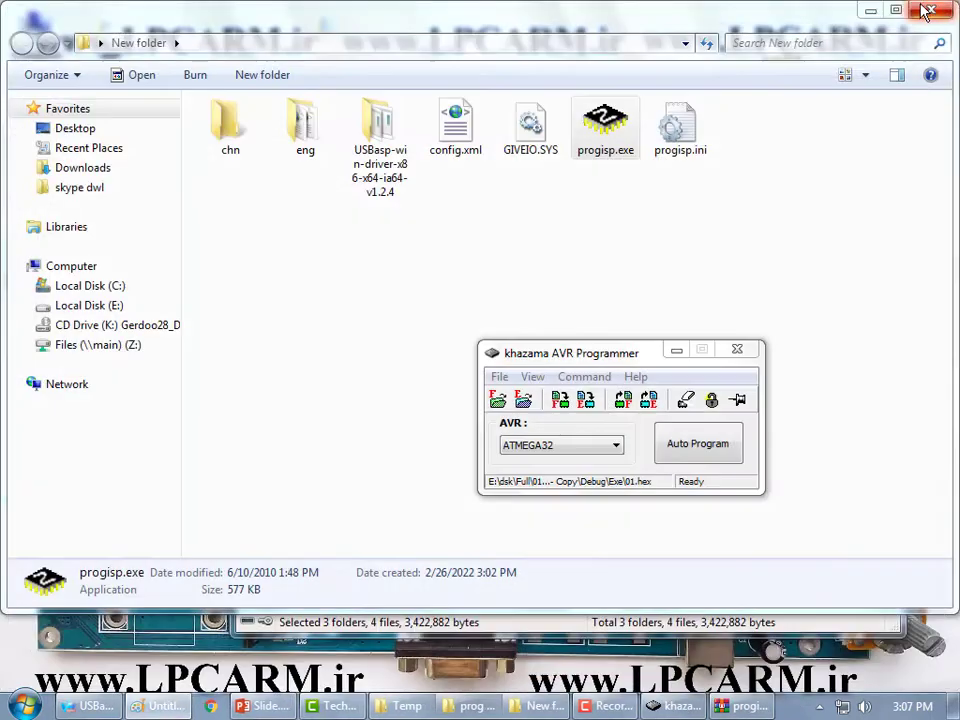
pyautogui.click(531, 362)
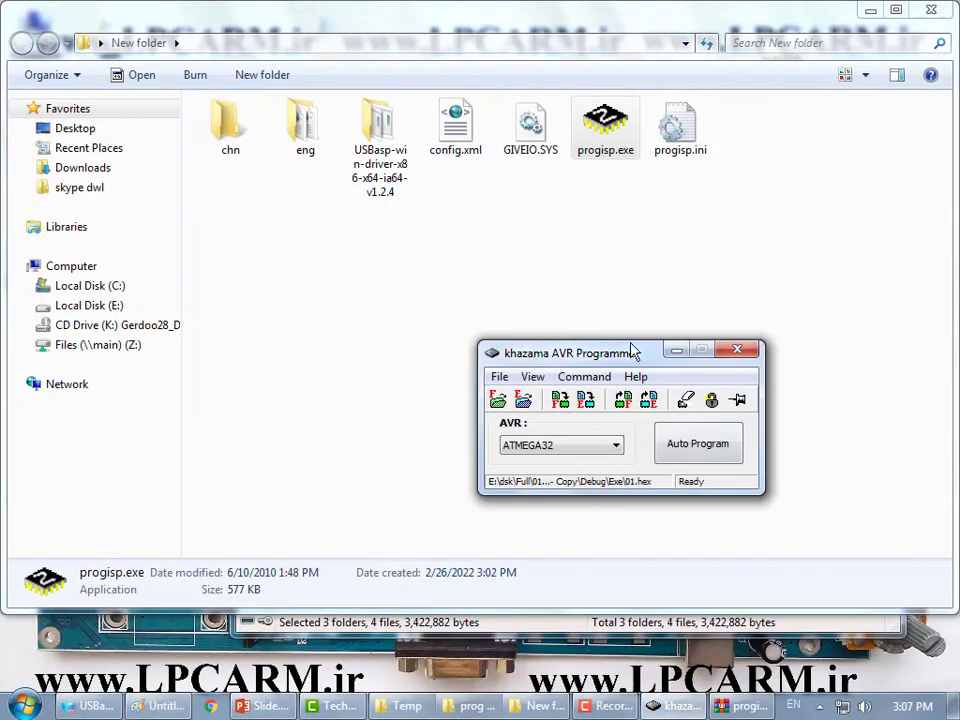
pyautogui.click(737, 349)
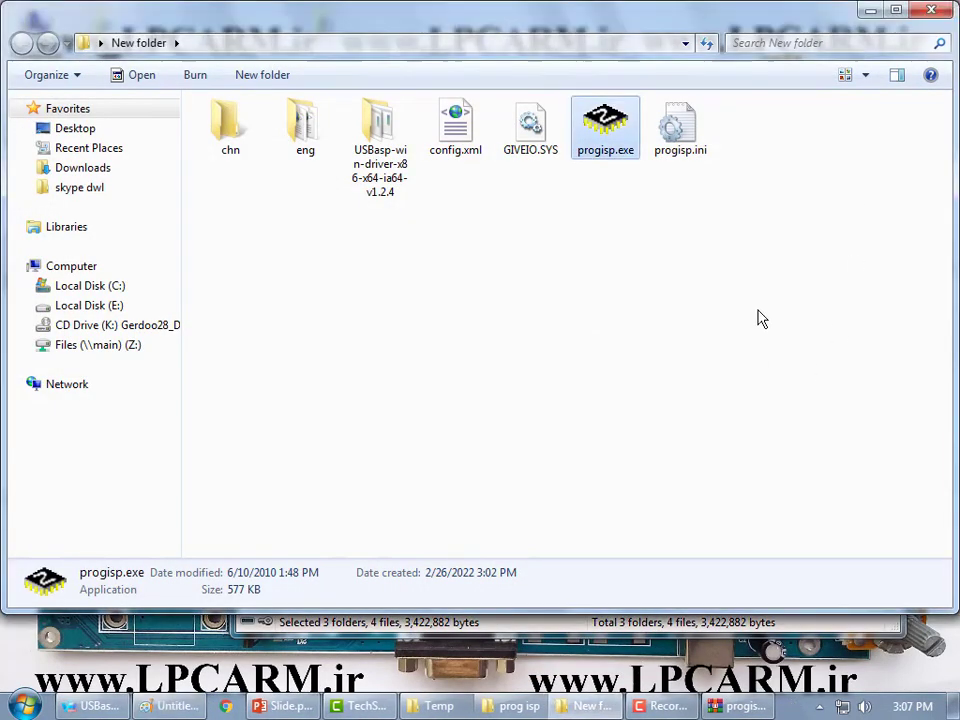
# Close the New folder window containing progisp.exe and the progisp172.exe archive window
pyautogui.click(757, 318)
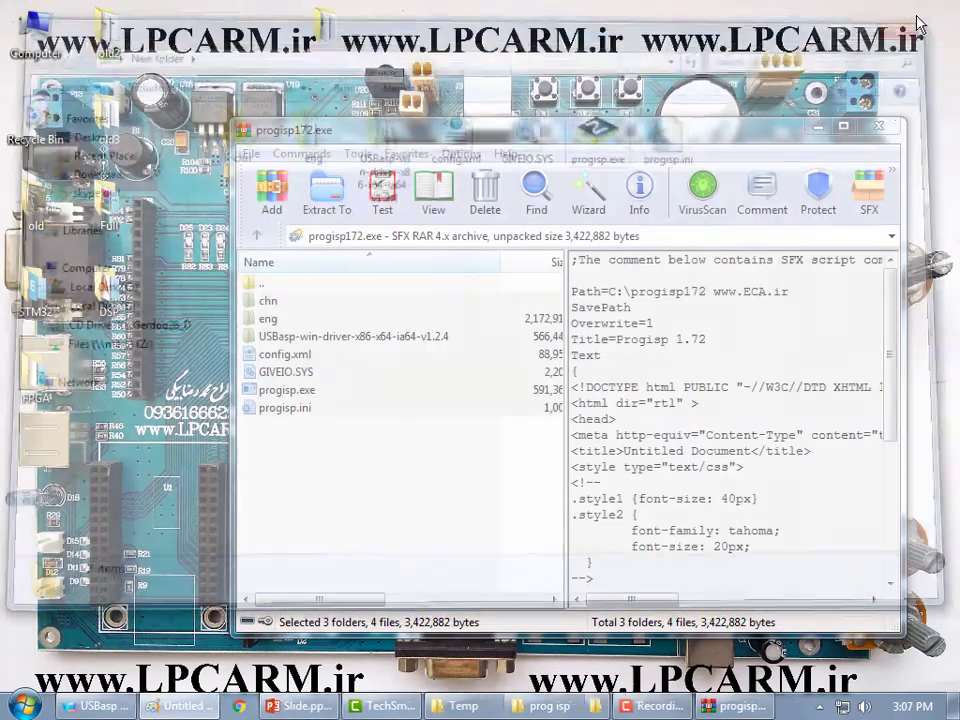
pyautogui.click(932, 9)
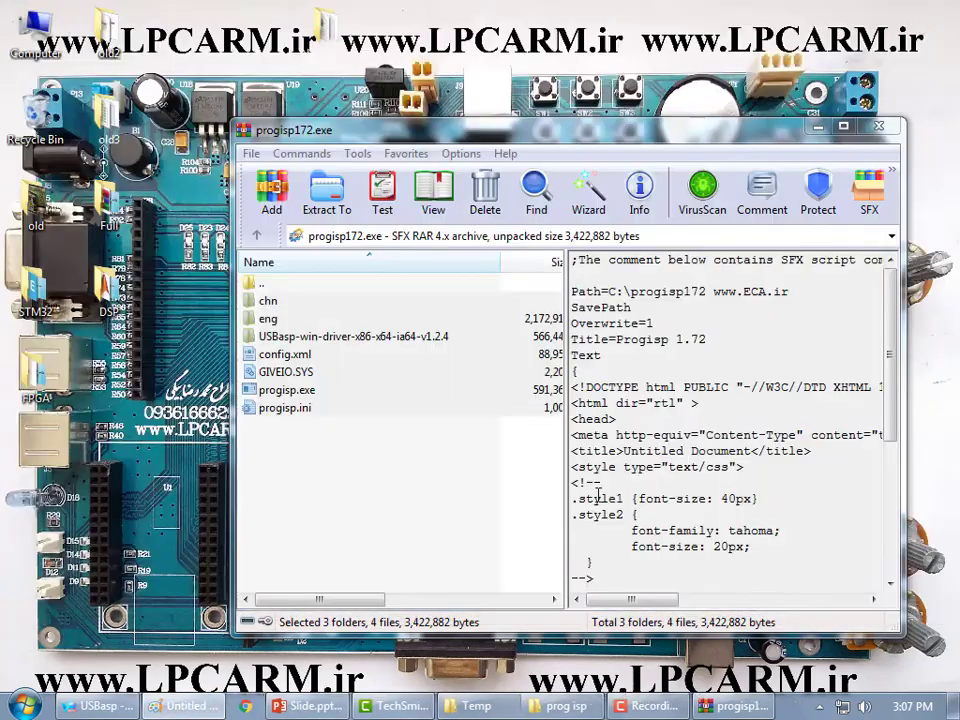
pyautogui.click(300, 460)
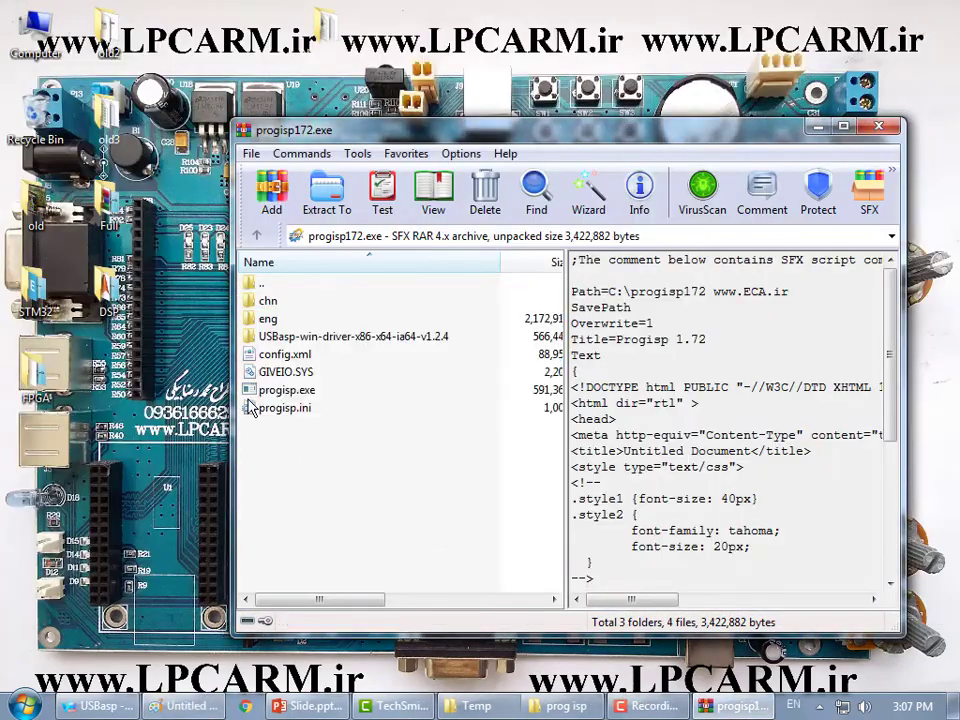
pyautogui.click(876, 129)
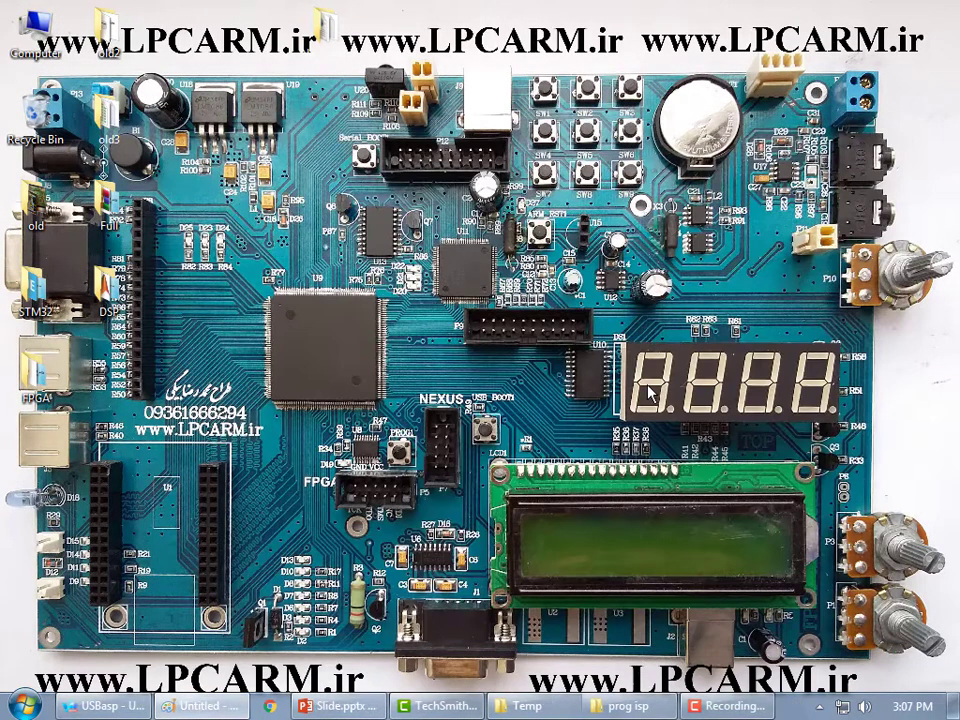